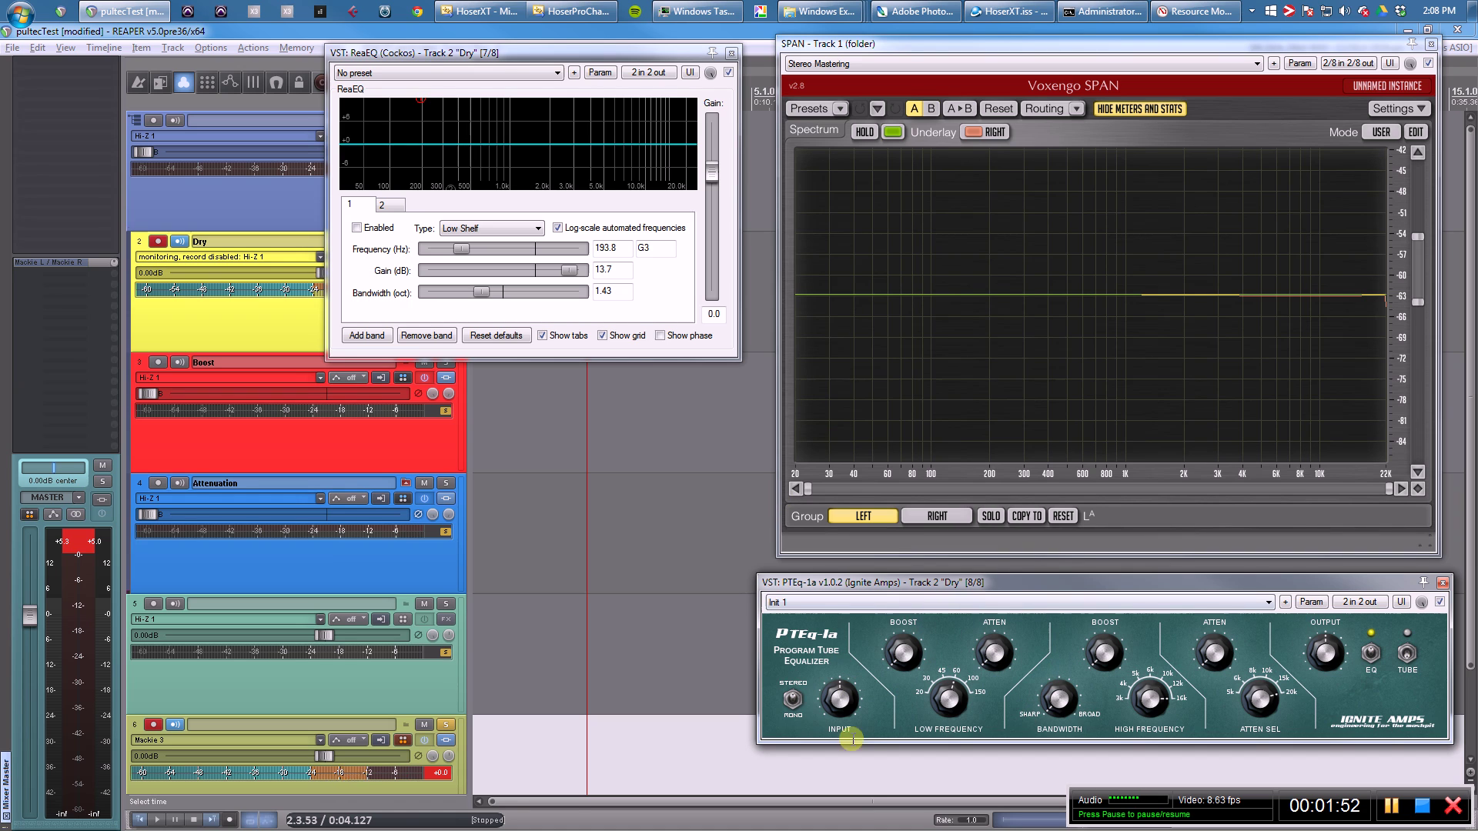
Turn the PTEq-1a low boost to minimum and raise its low attenuation while watching SPAN
left_click(483, 53)
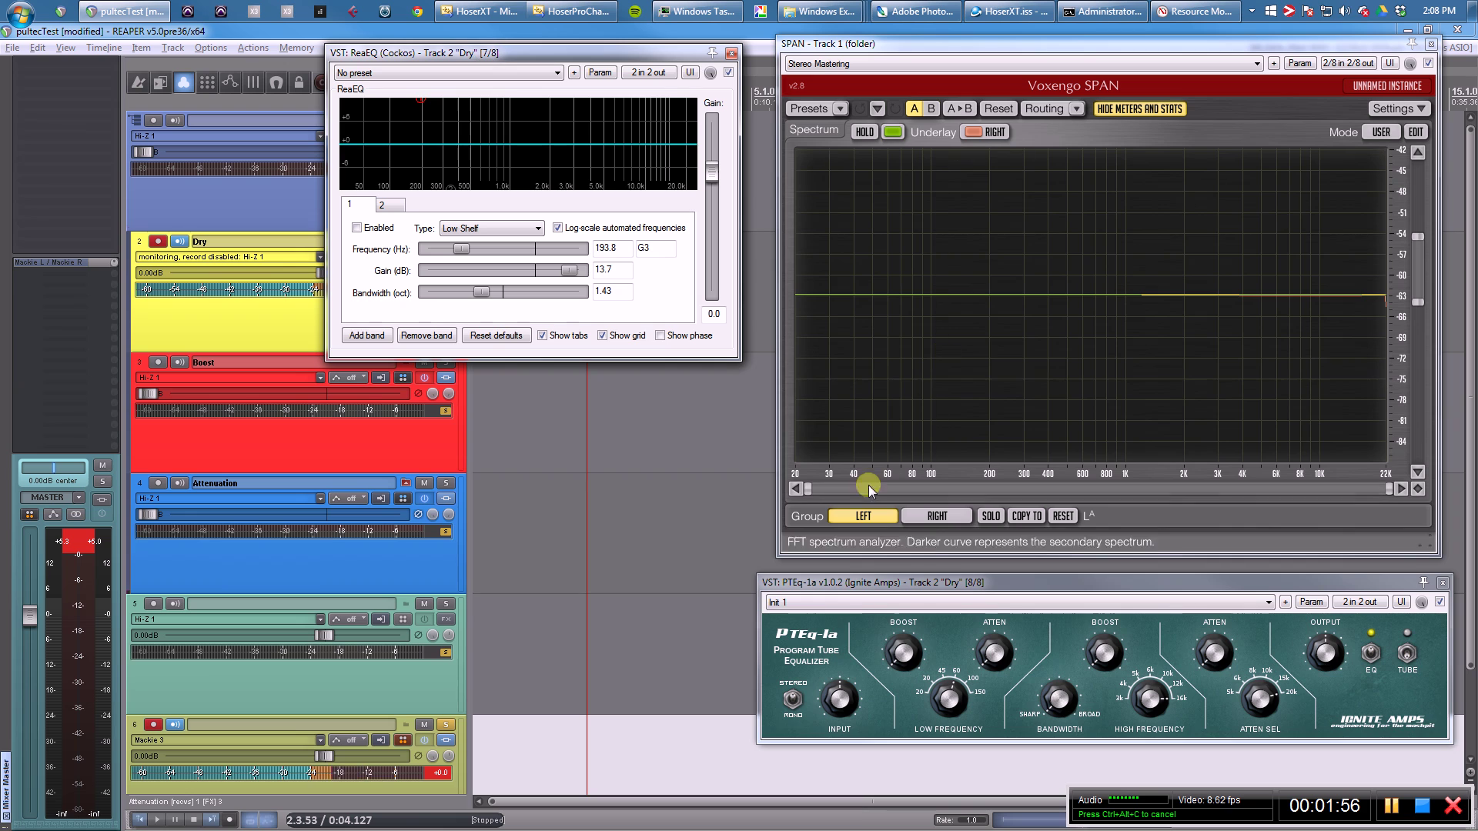
left_click(899, 661)
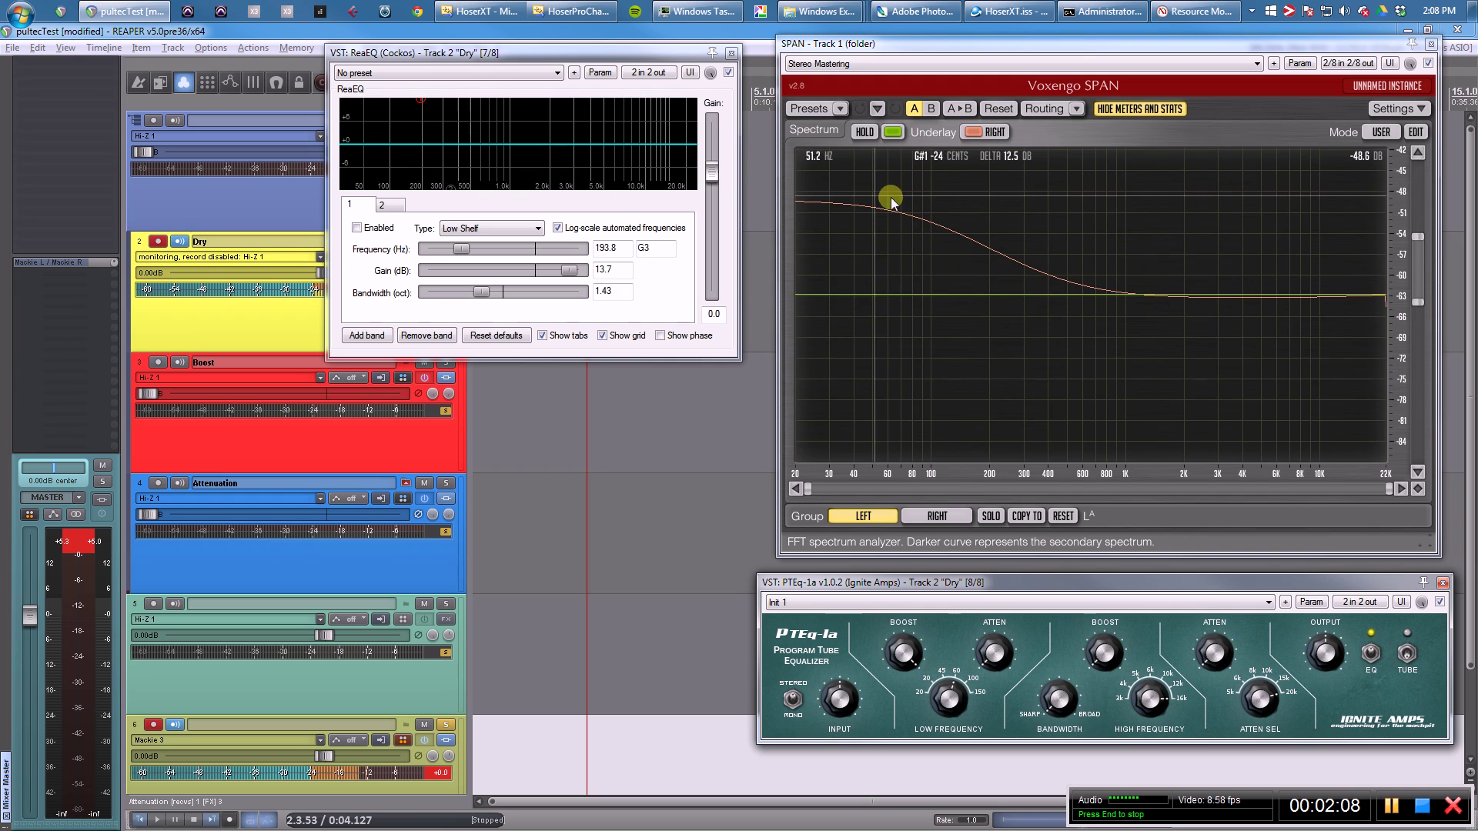
left_click_drag(909, 651, 891, 709)
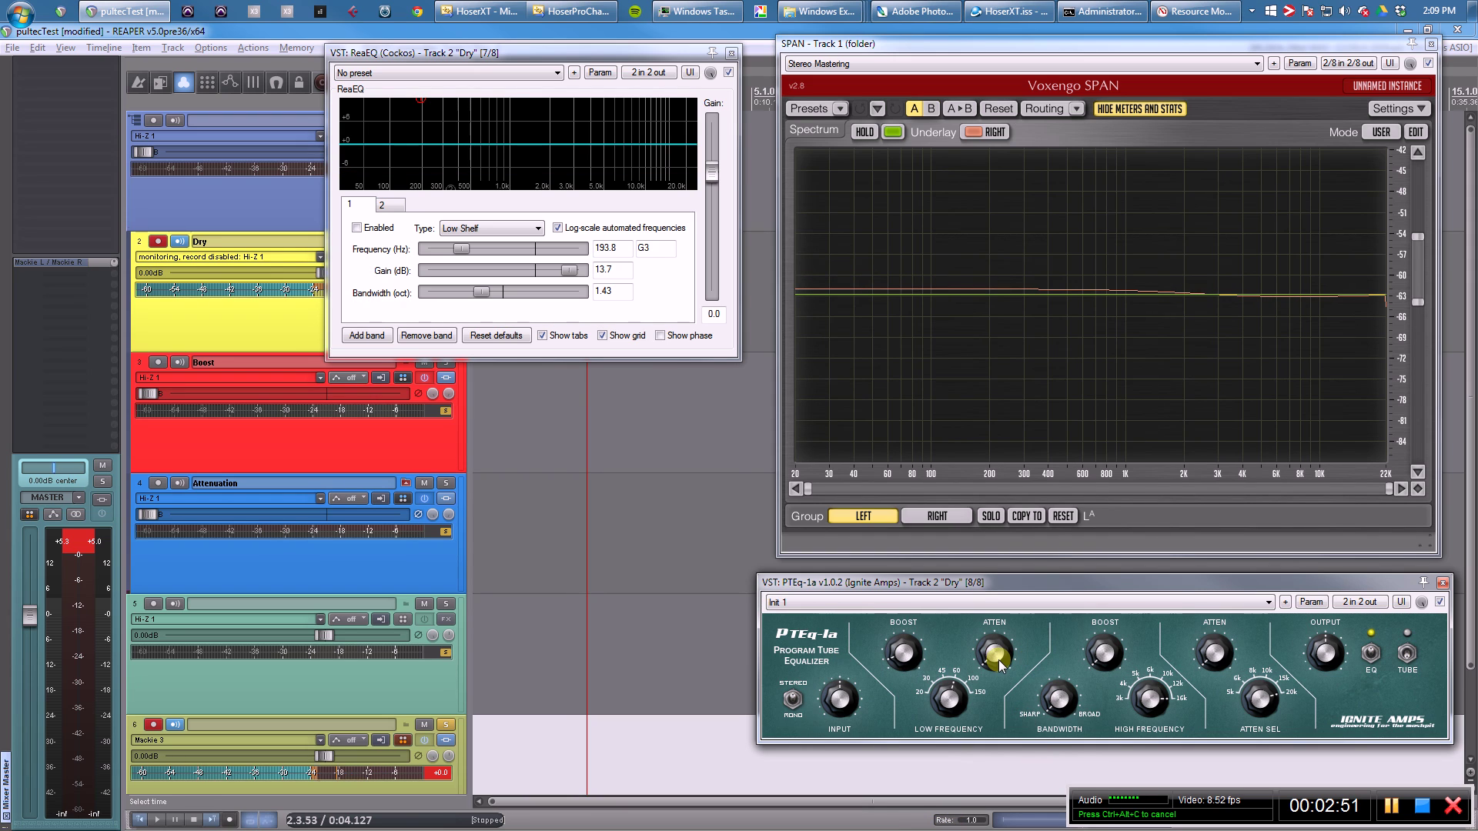
left_click_drag(999, 659, 973, 381)
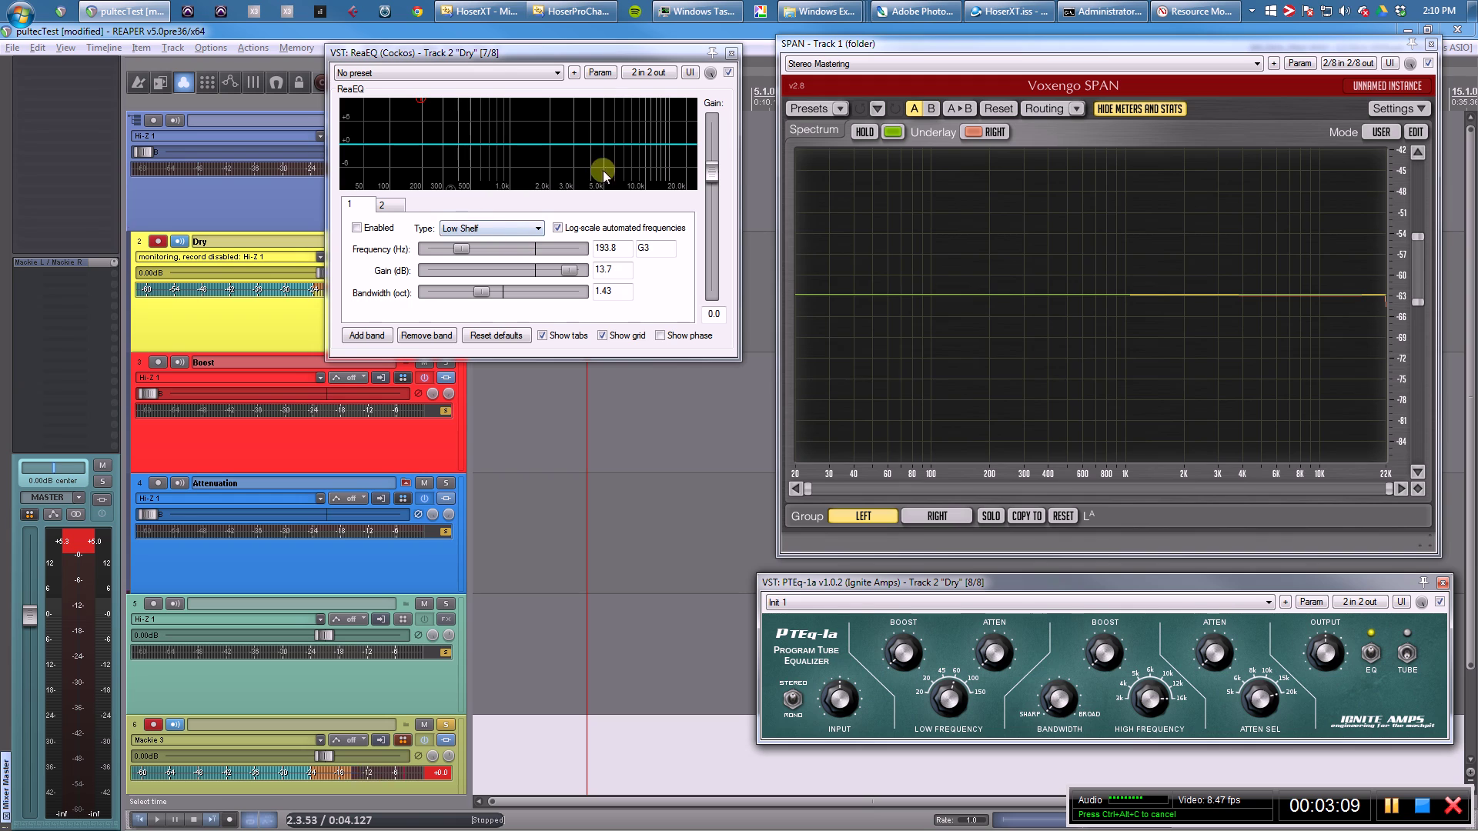
Enable ReaEQ's 193.8 Hz low-shelf band, compare it with PTEq-1a in SPAN, then disable it
left_click(454, 65)
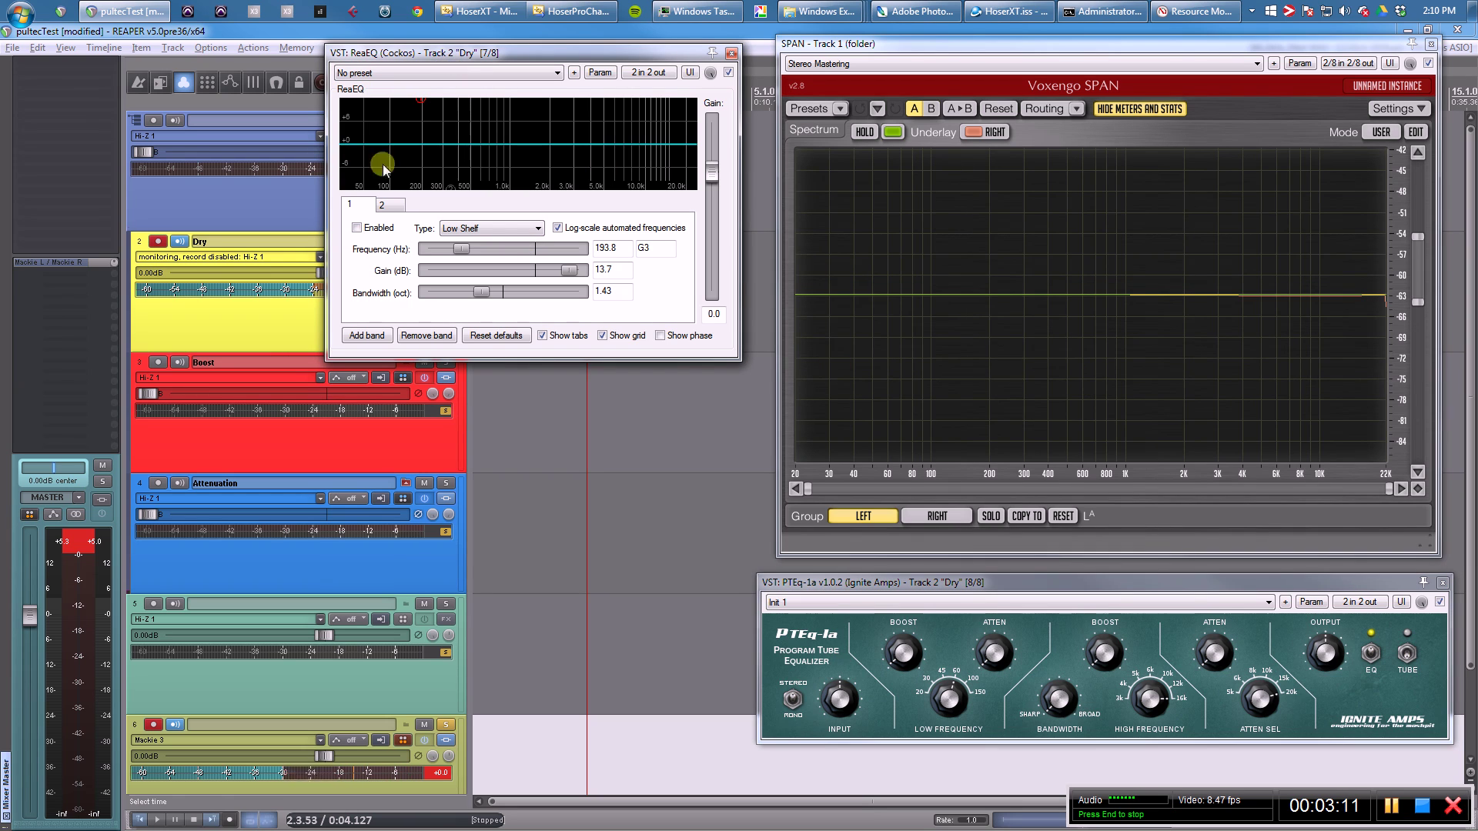
left_click(357, 229)
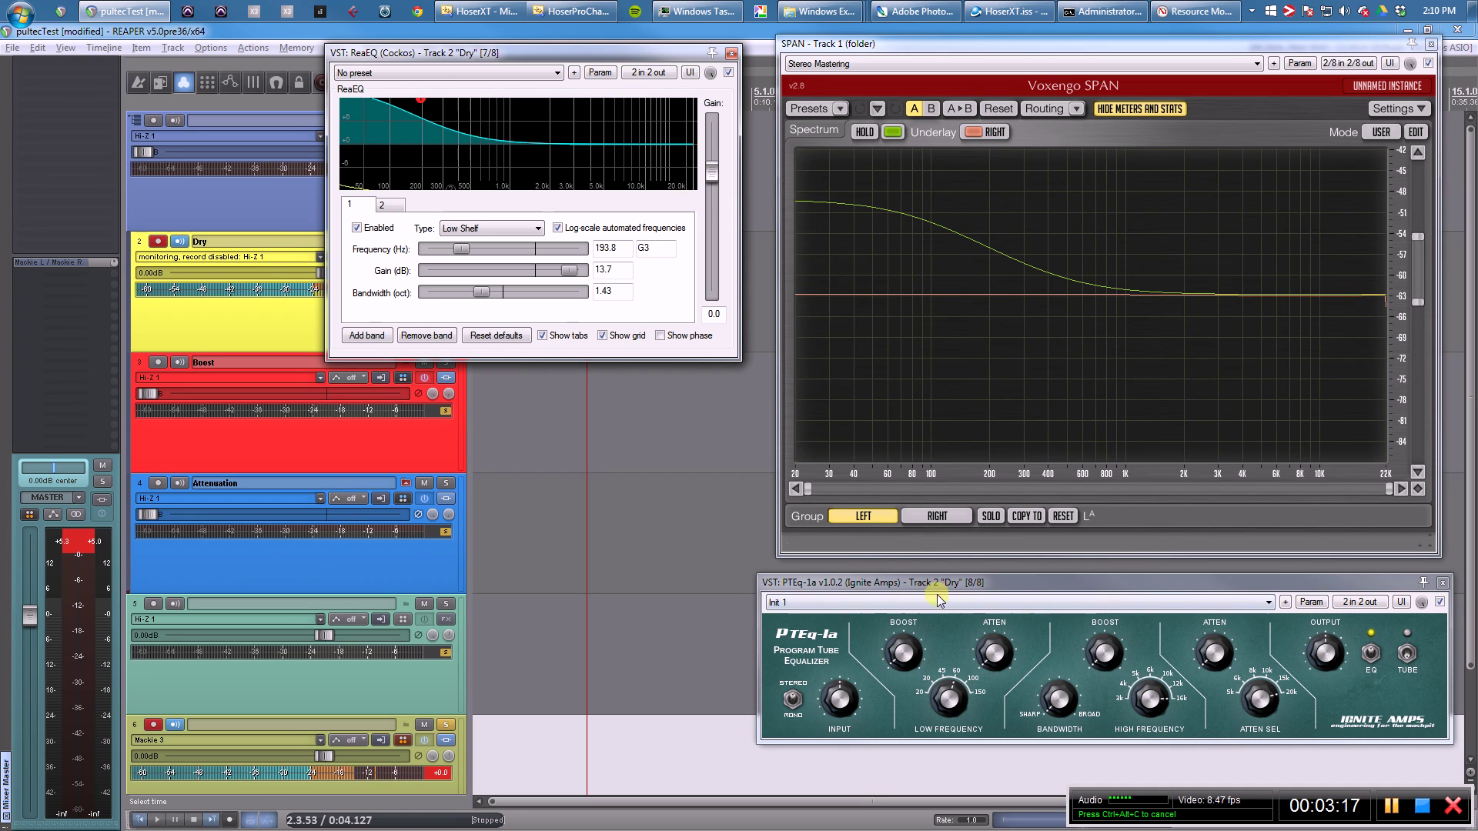
left_click(895, 636)
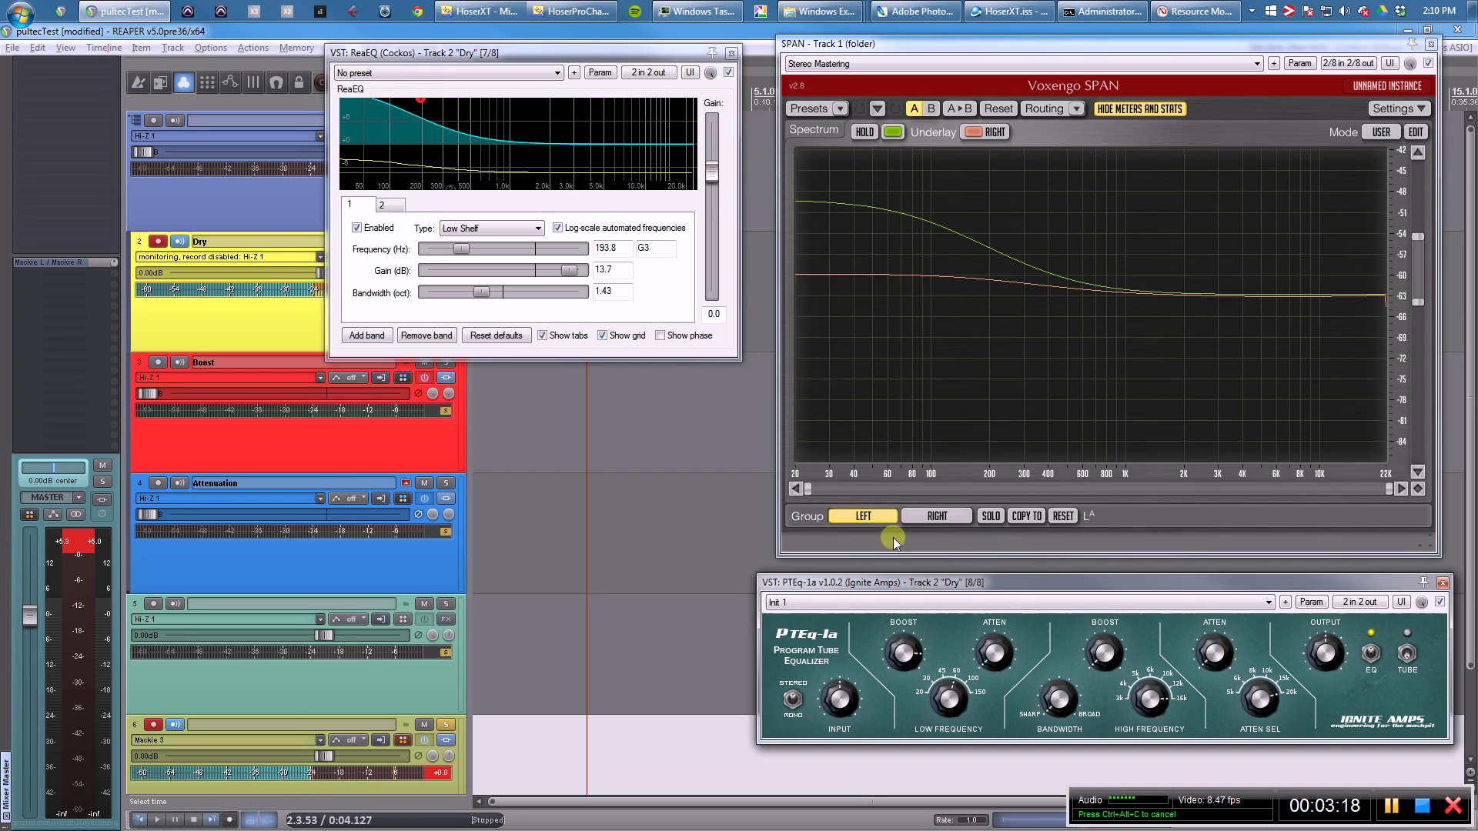
left_click(357, 228)
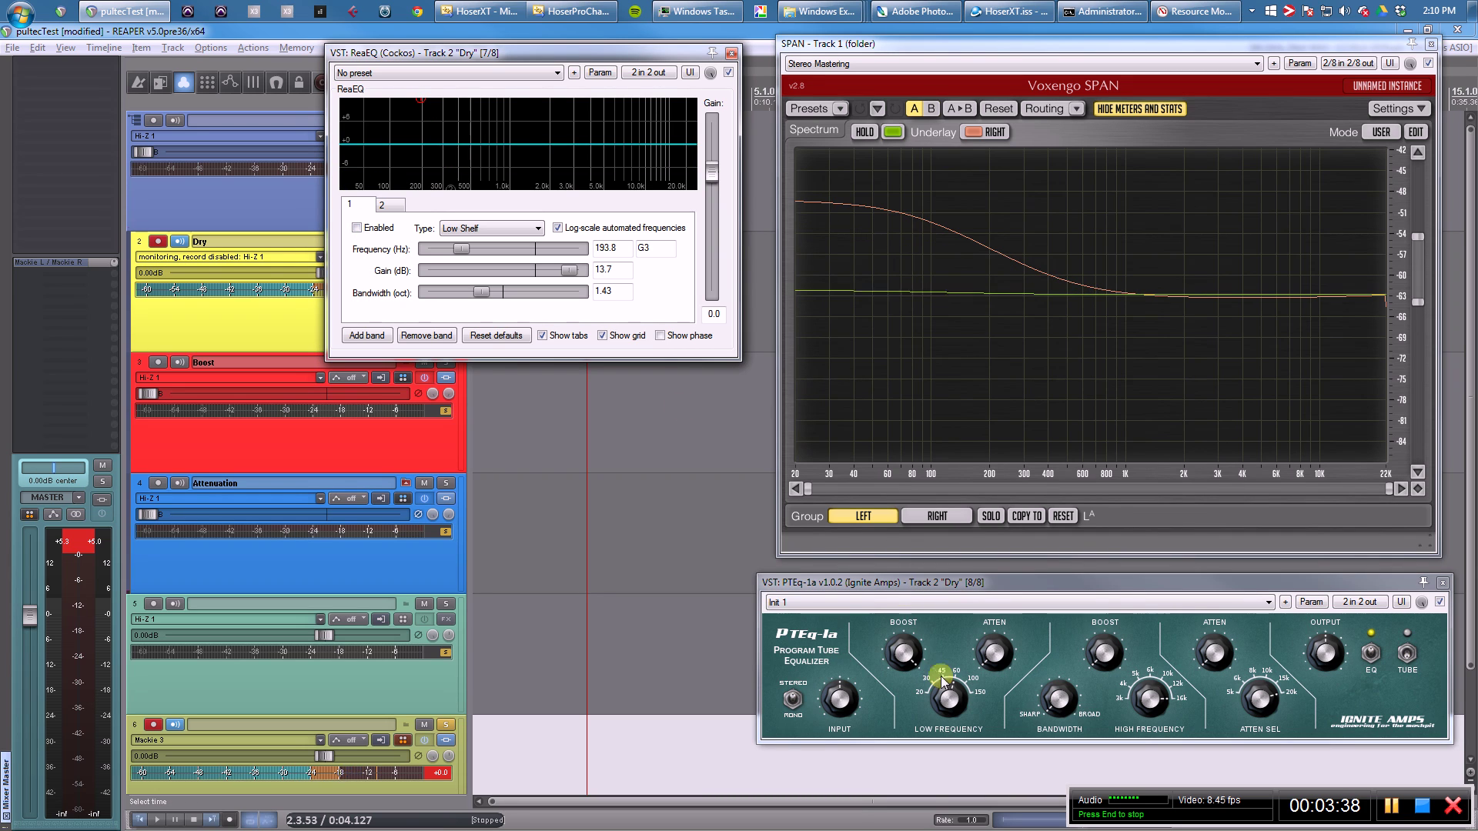
left_click(914, 655)
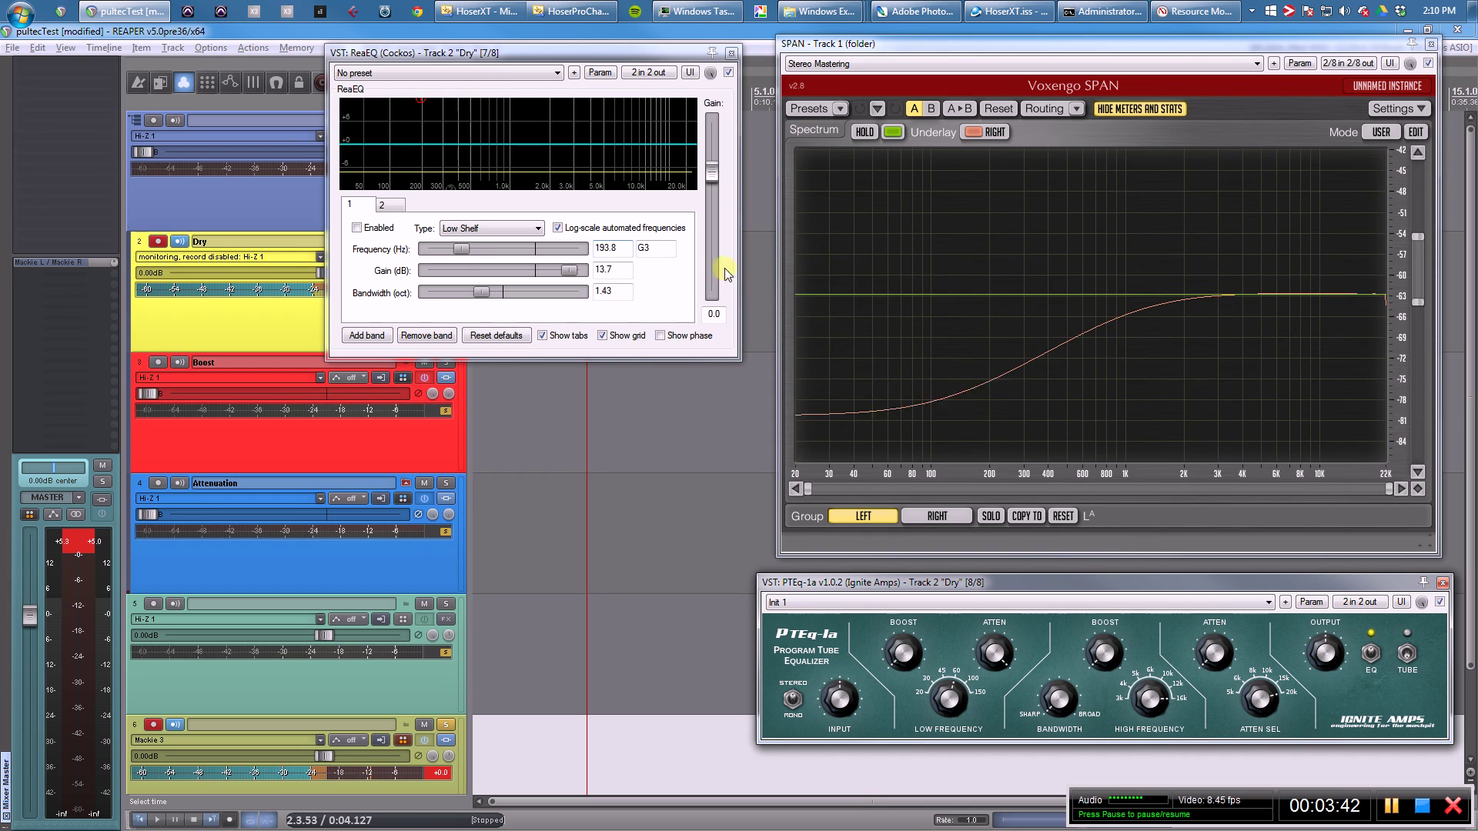
Enable ReaEQ band 2's 346.7 Hz -20 dB shelf and re-enable band 1's 193.8 Hz boost
left_click(381, 206)
left_click(358, 229)
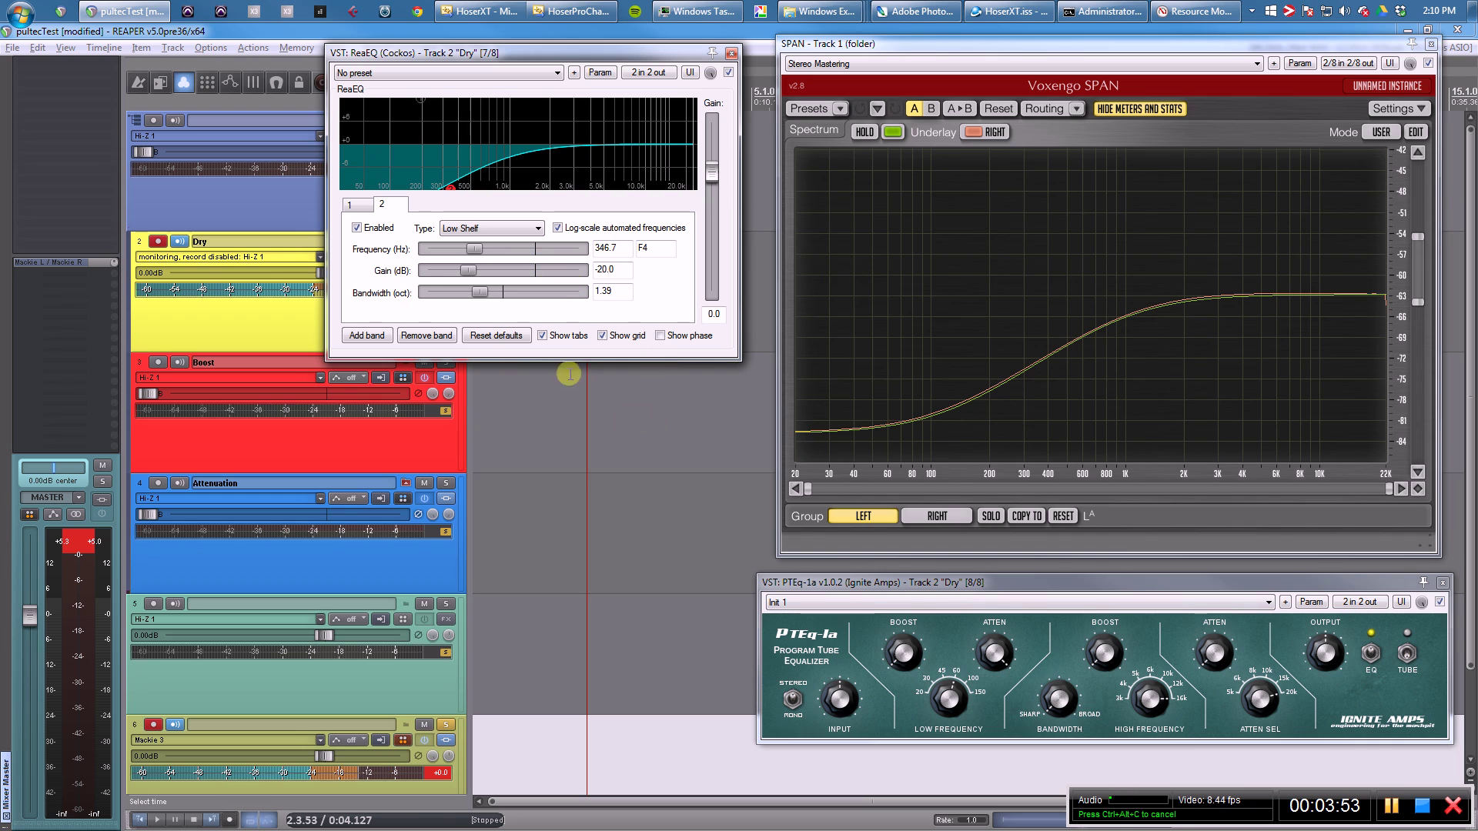
left_click(360, 208)
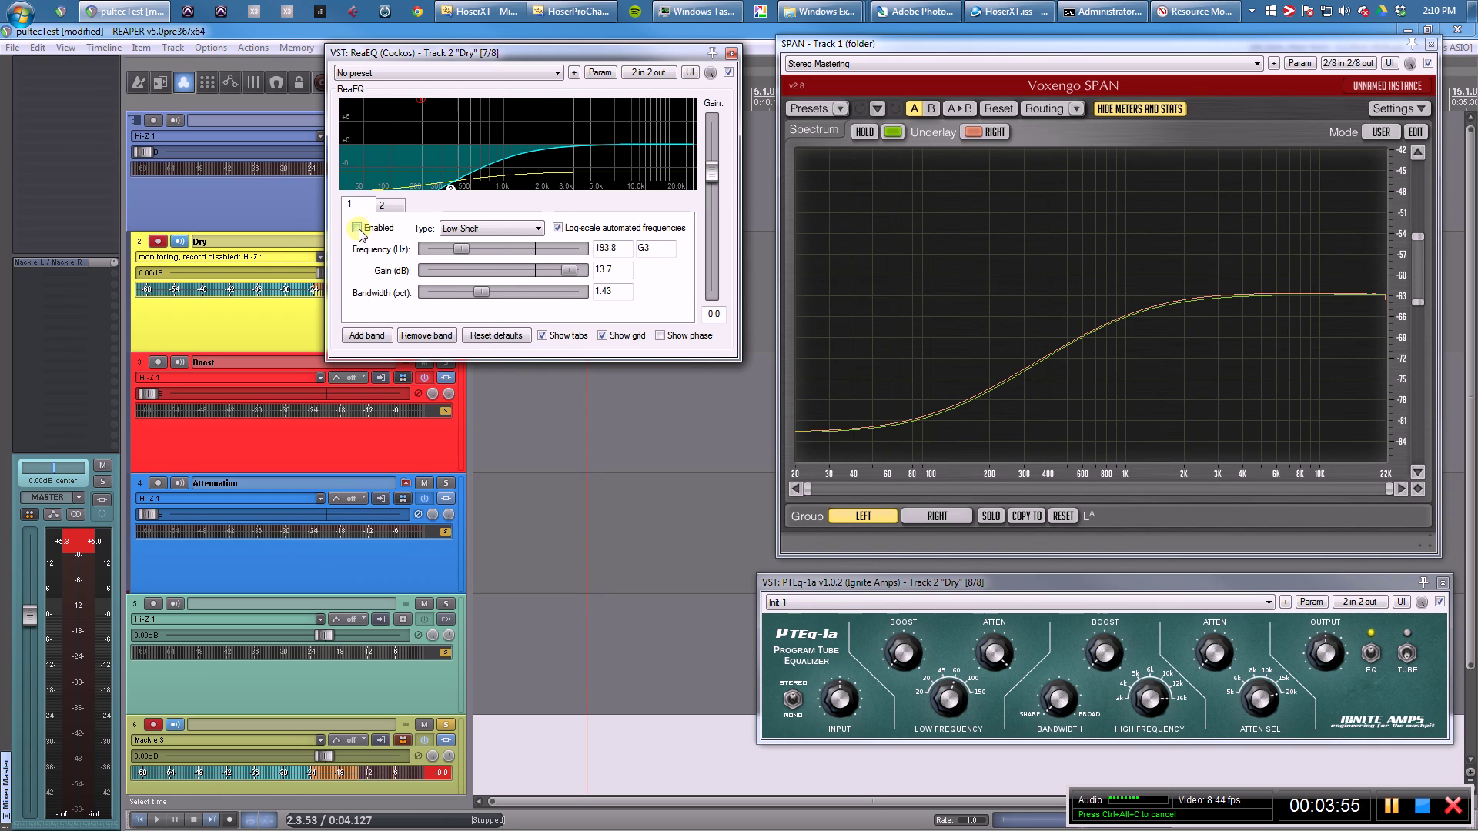
left_click(357, 228)
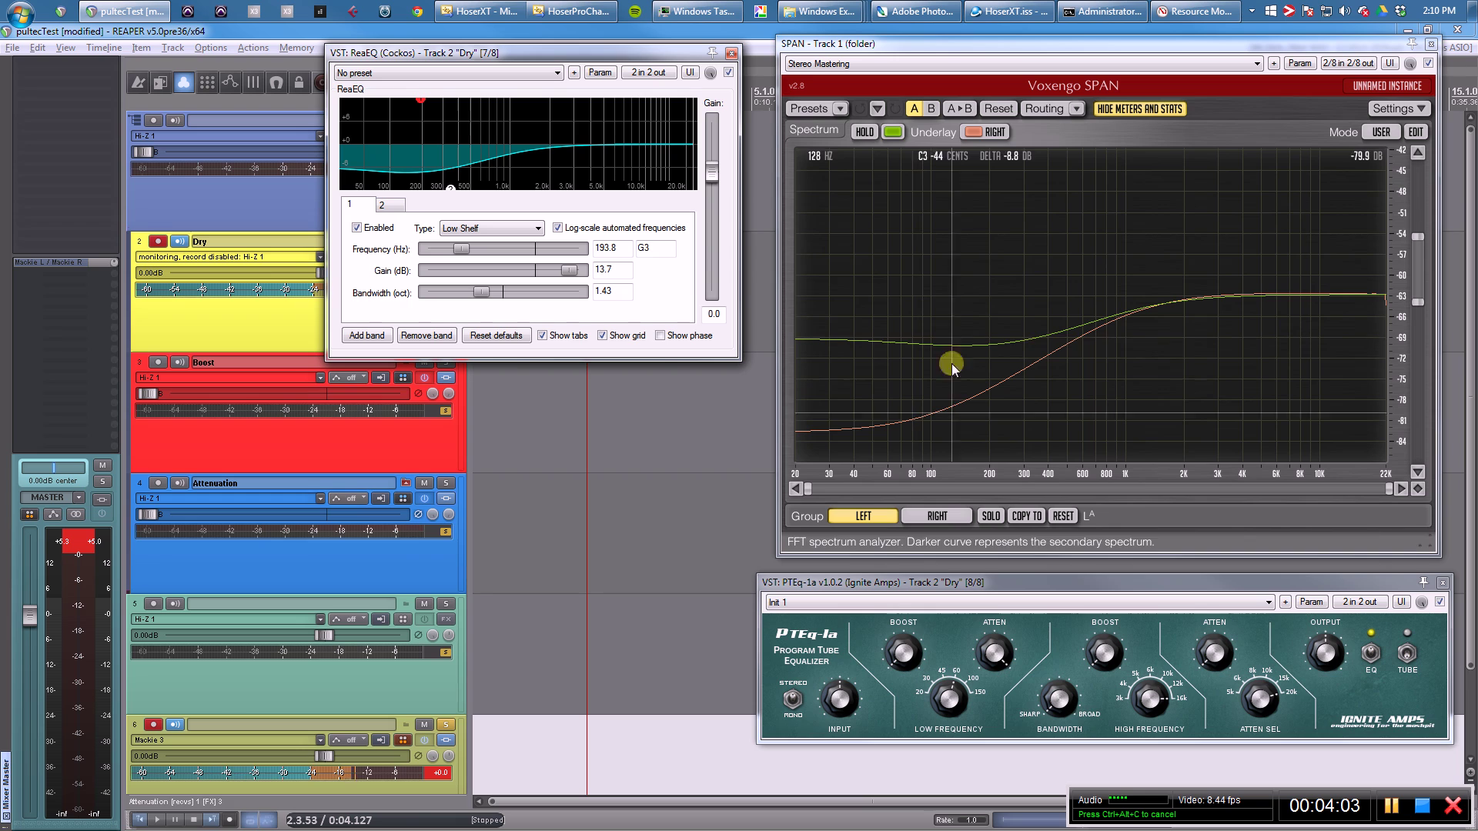
Turn the PTEq-1a low boost up to show its dip curve against ReaEQ's curve in SPAN
left_click_drag(911, 658, 833, 260)
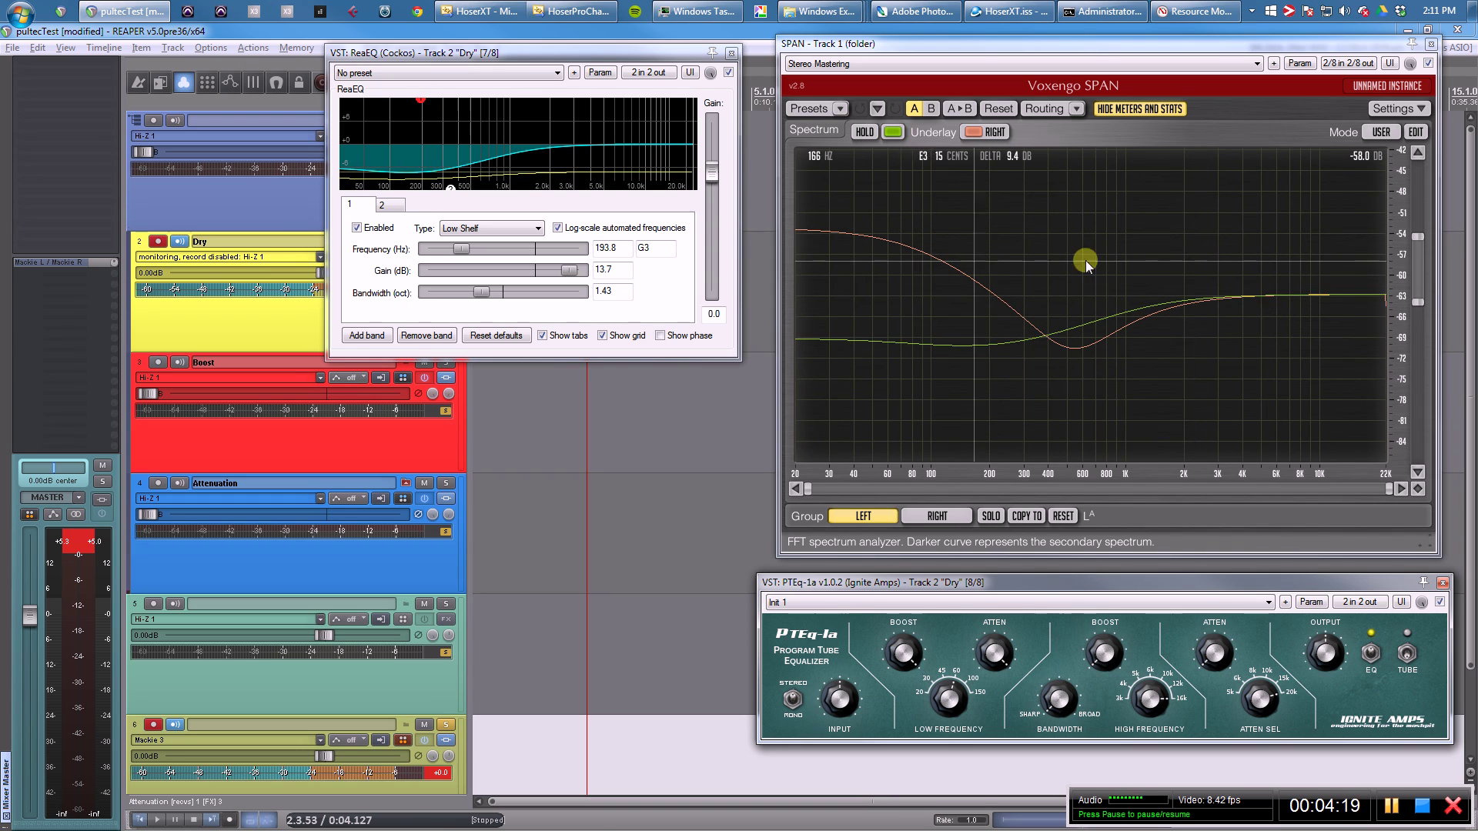
mouse_move(452, 191)
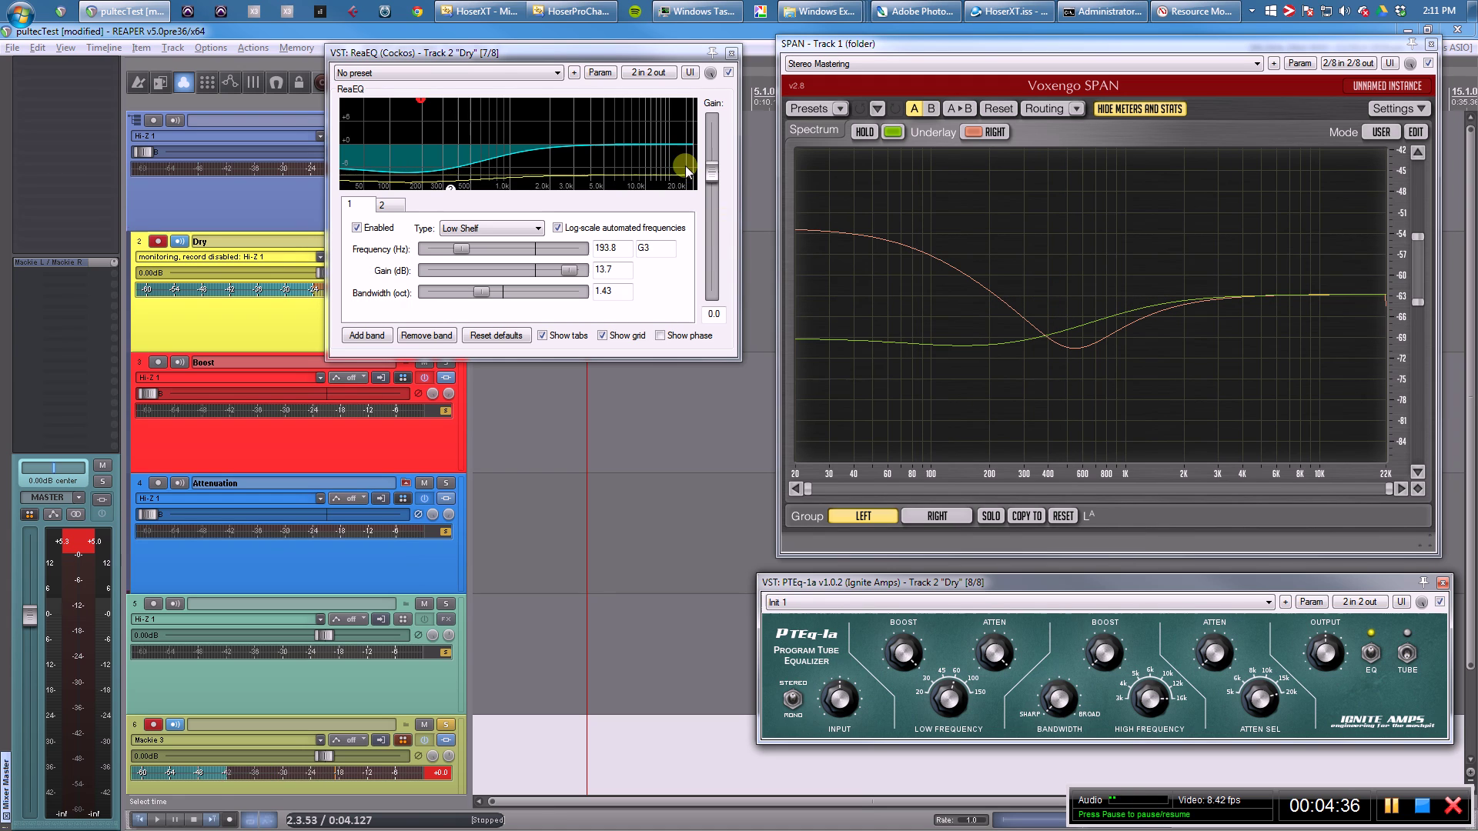
Bypass and close ReaEQ, flatten PTEq-1a, and place the Boost track's ReaEQ beside SPAN
left_click(728, 73)
left_click(732, 53)
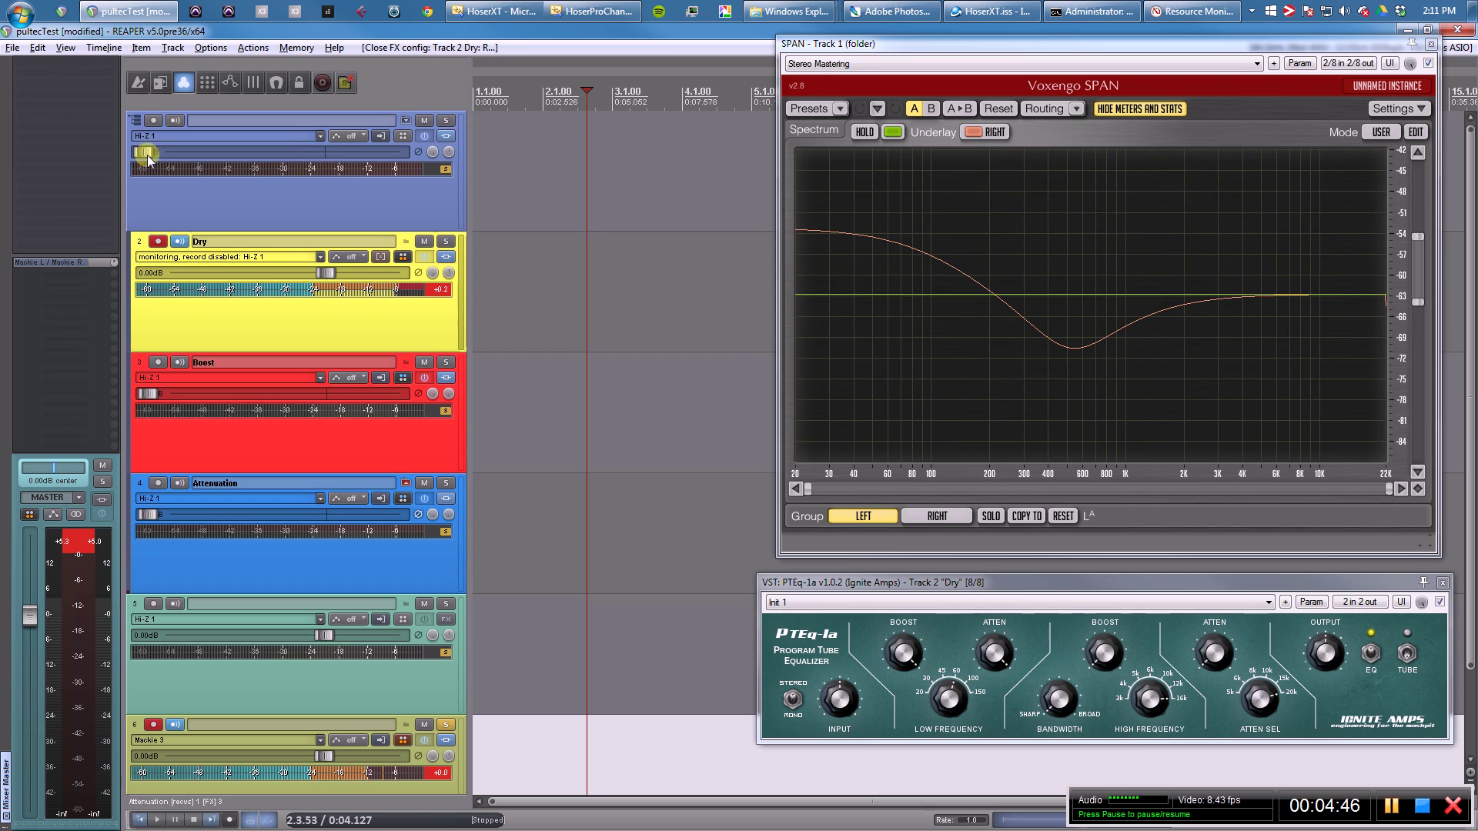
left_click(998, 655)
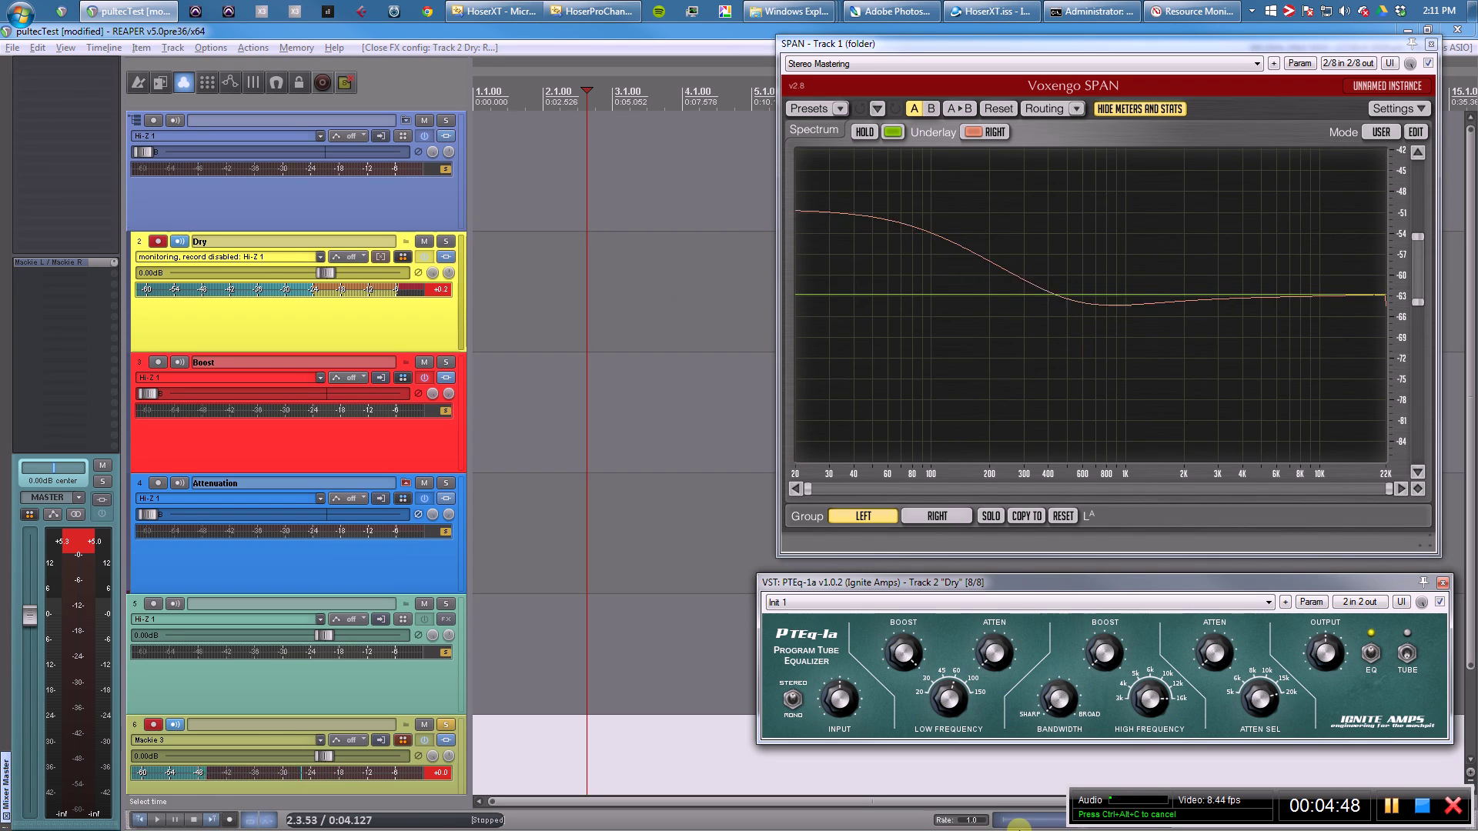
left_click_drag(904, 656, 920, 828)
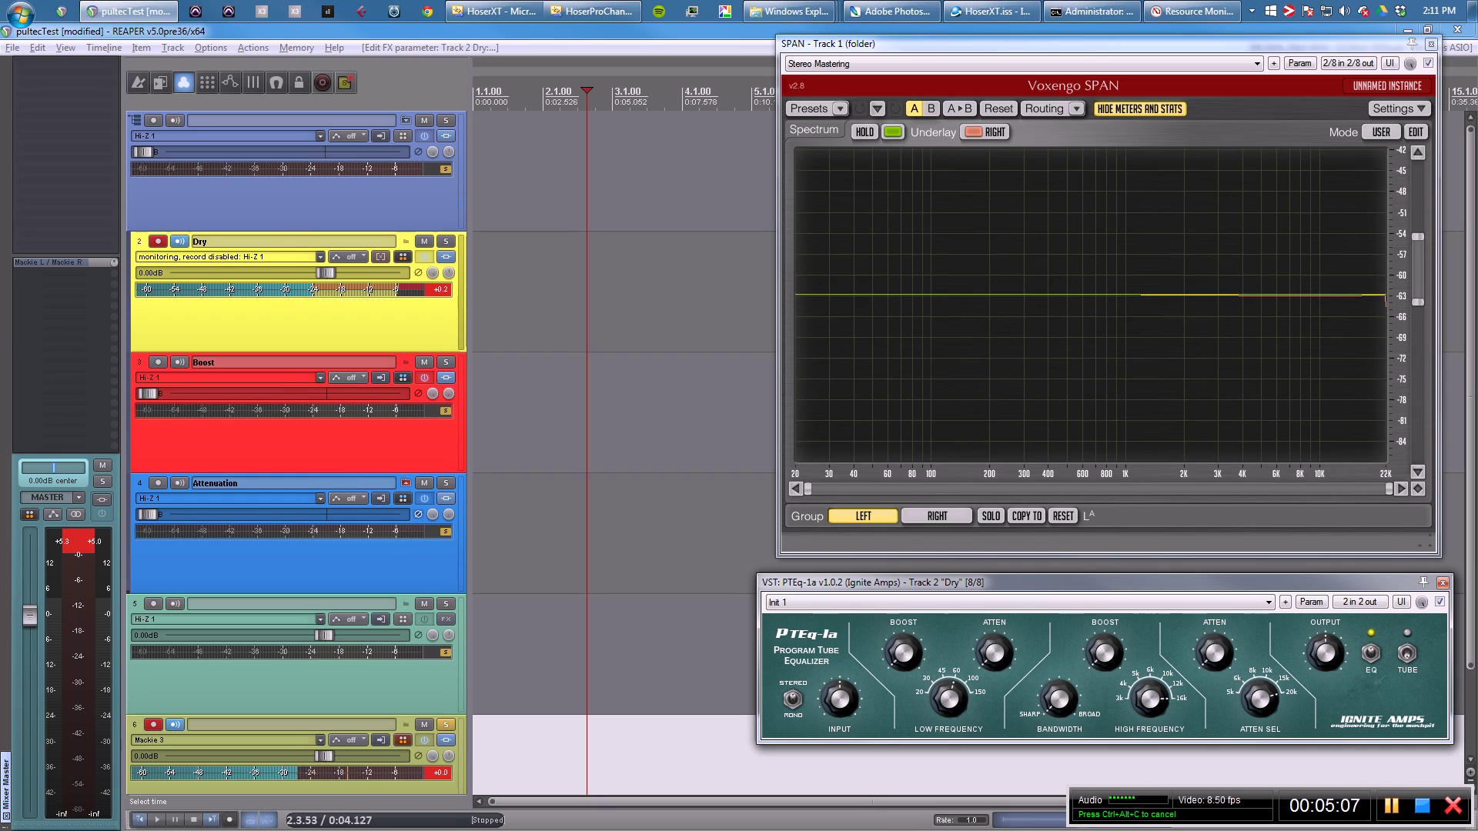
left_click(402, 377)
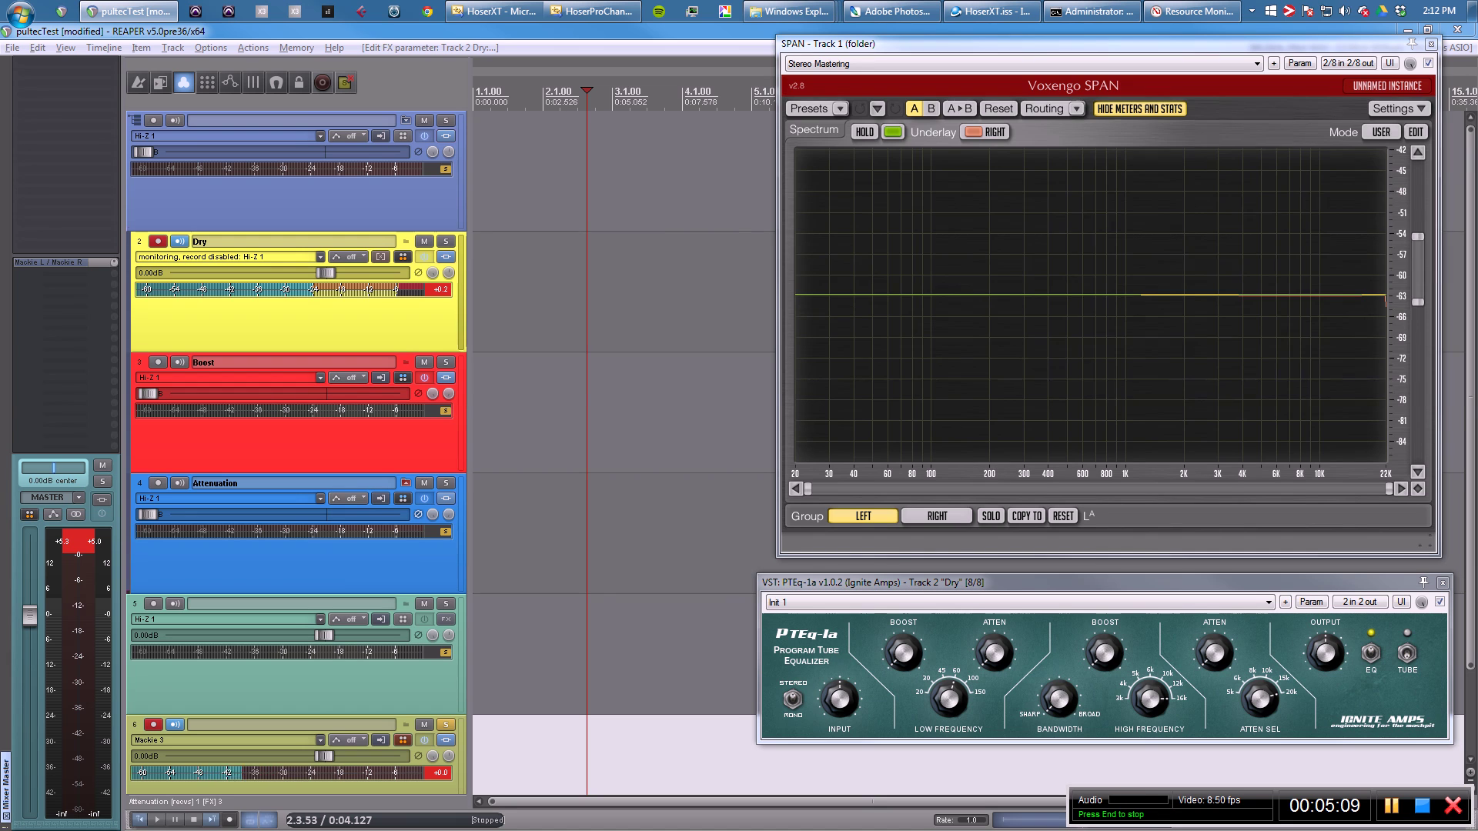
left_click_drag(890, 52, 551, 53)
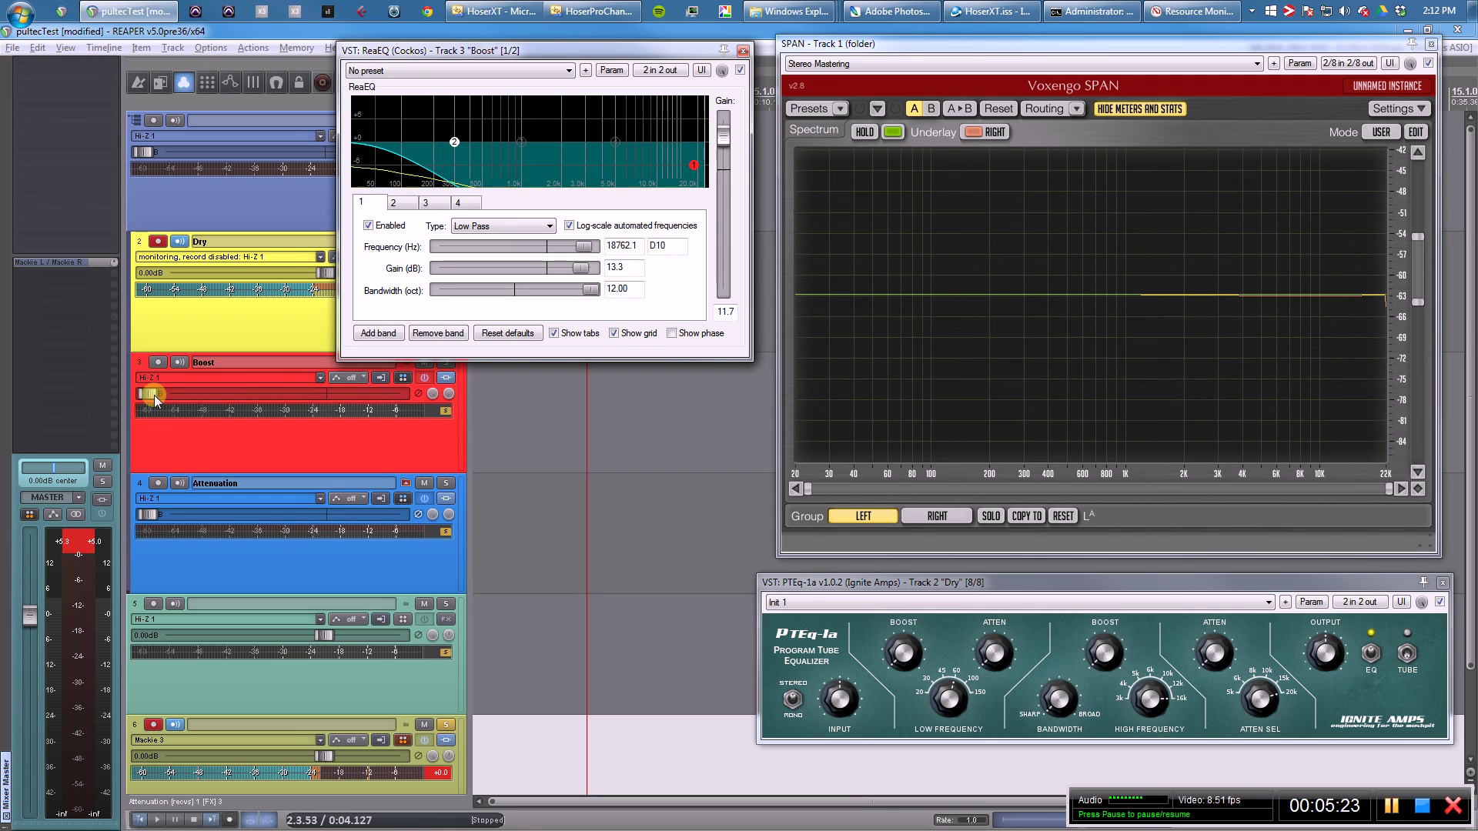
Raise the Boost track to -15.2 dB to compare in SPAN, then drop it to -inf dB
left_click_drag(170, 399, 329, 400)
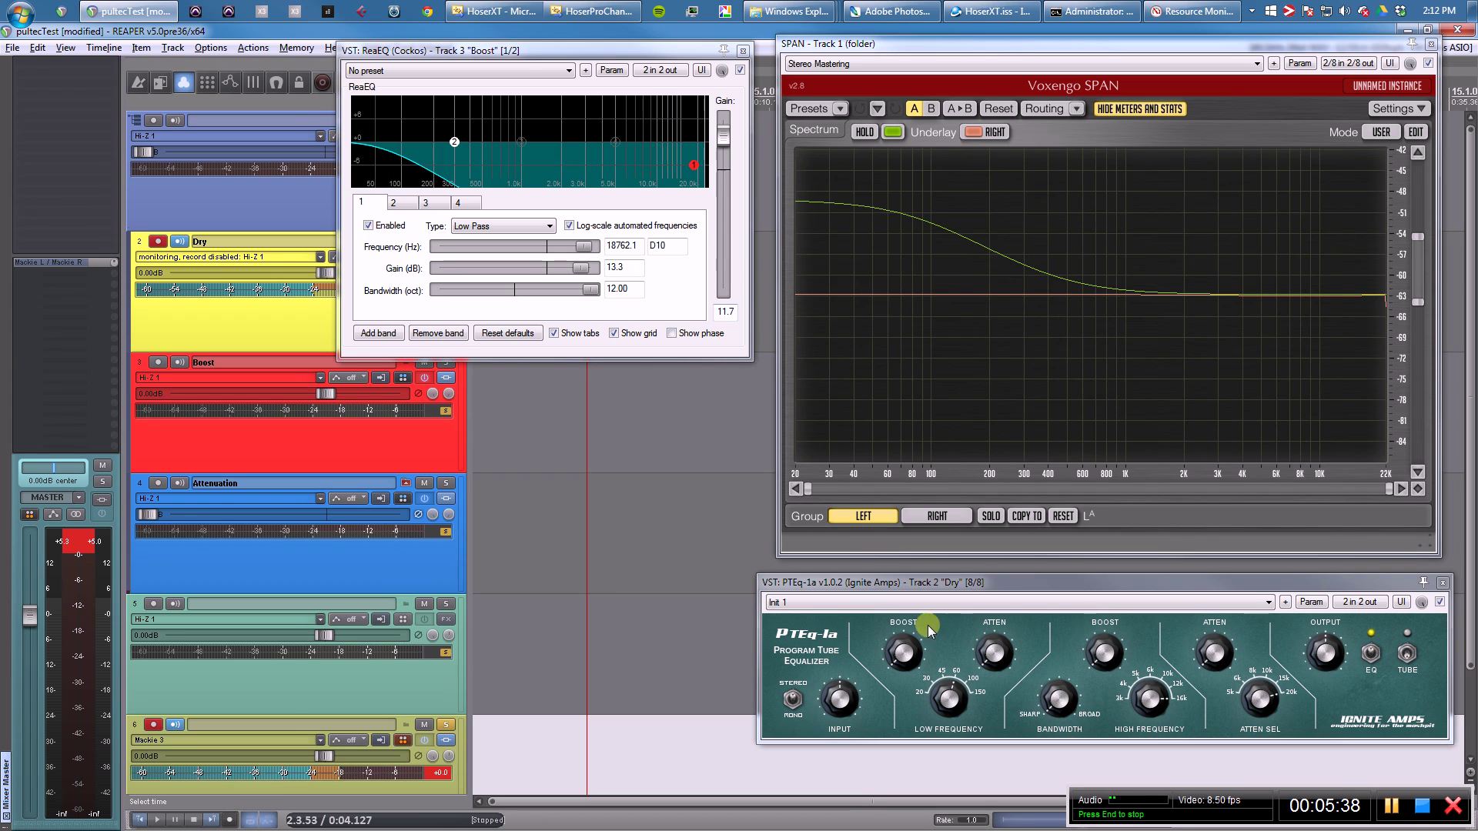
left_click(902, 650)
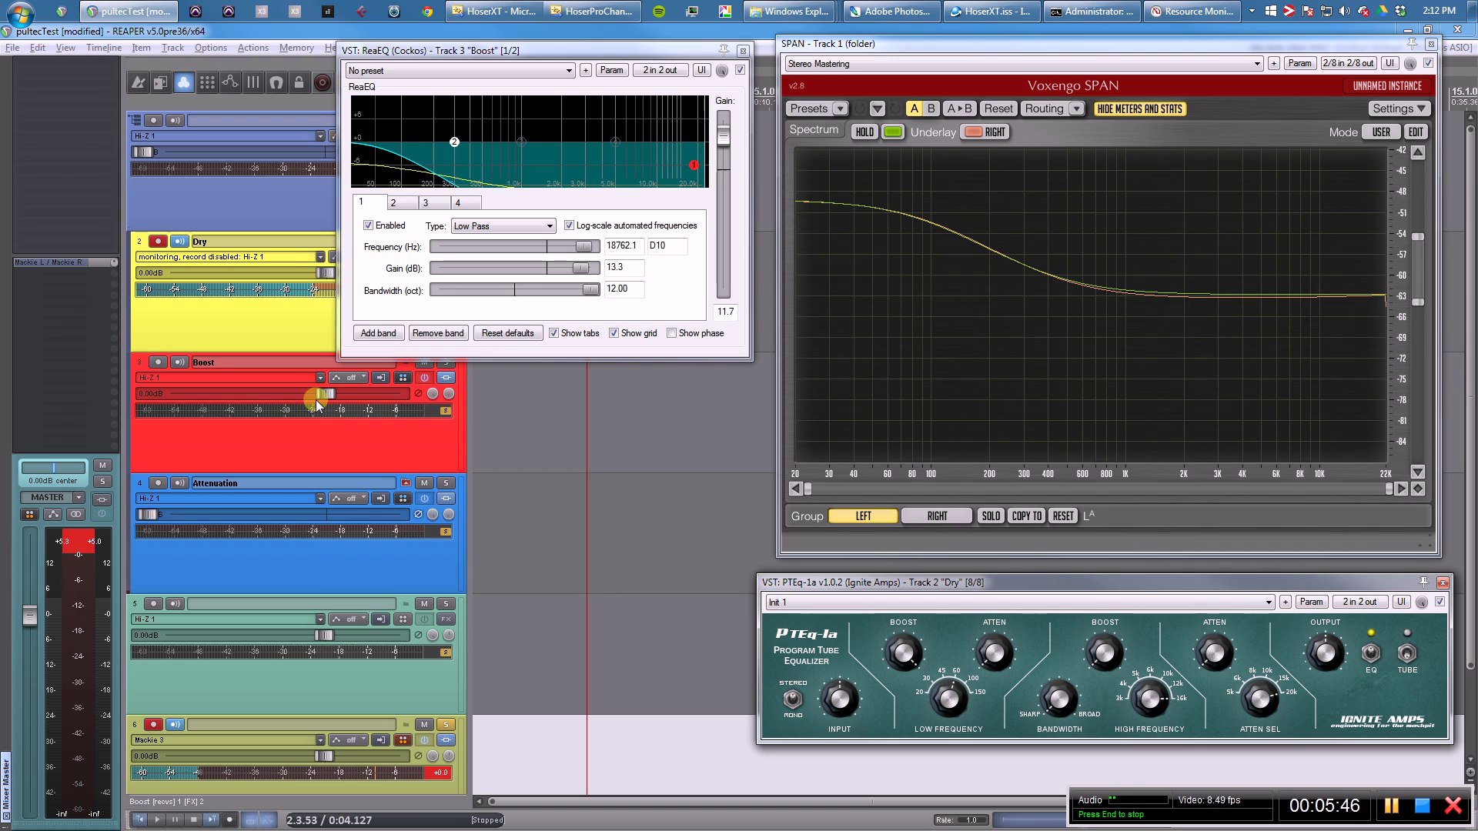
left_click_drag(318, 401, 101, 400)
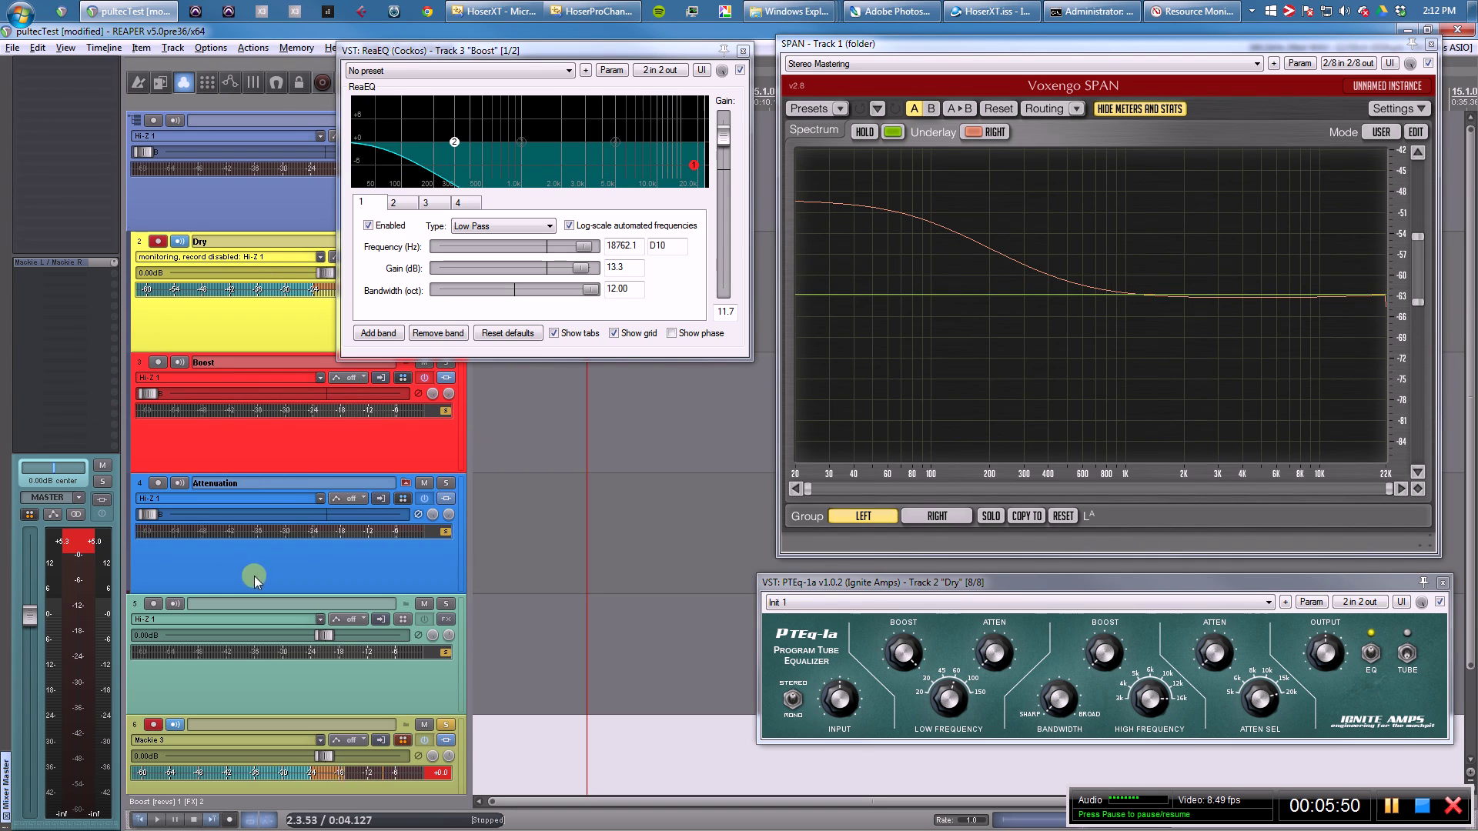
Open the Attenuation track's 4263.6 Hz low-pass ReaEQ and set the track level to -27.8 dB
left_click(403, 498)
left_click_drag(1116, 408, 614, 399)
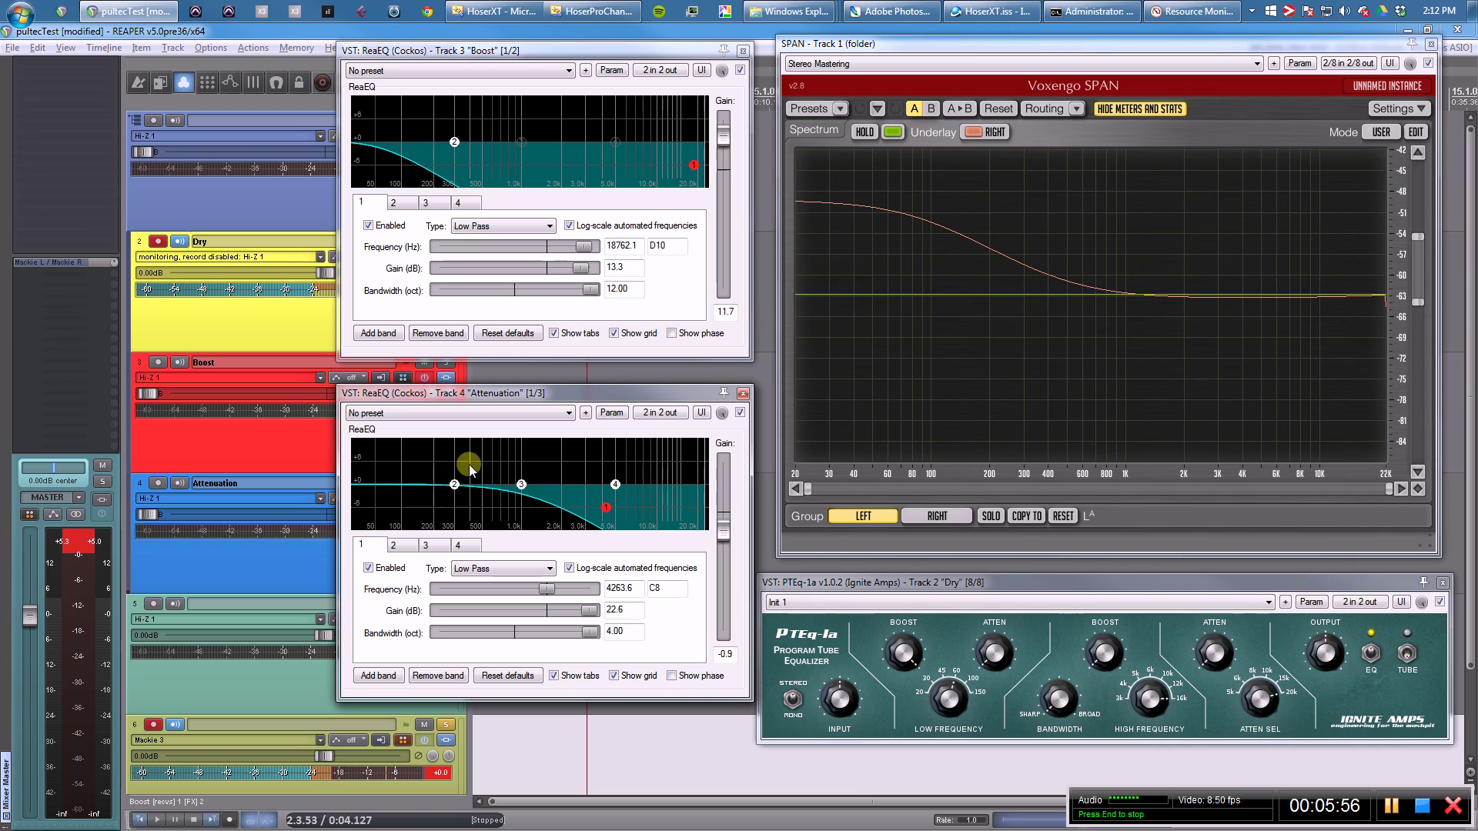
left_click(263, 576)
left_click_drag(152, 522, 201, 518)
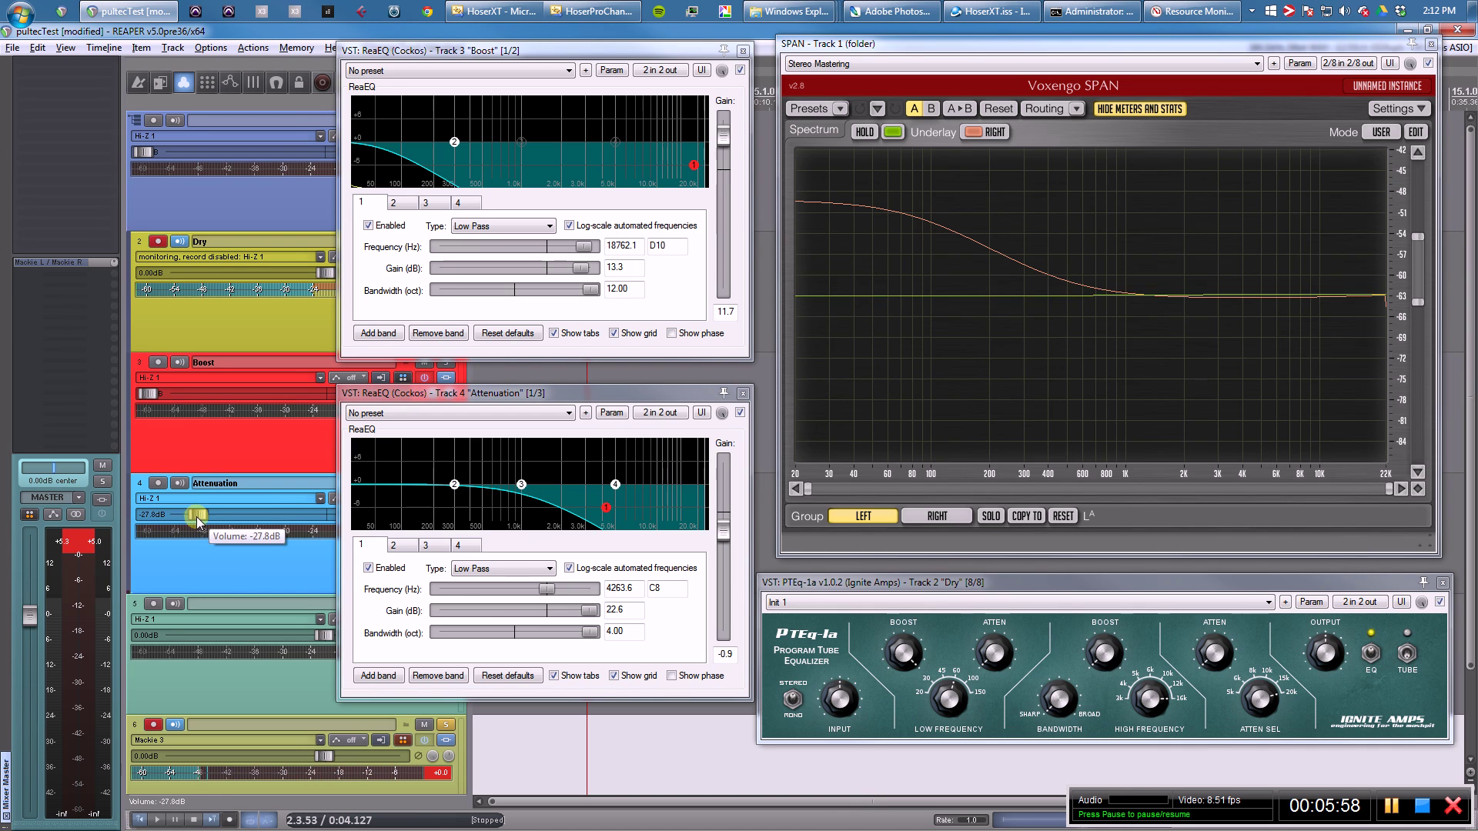
left_click_drag(491, 403, 826, 401)
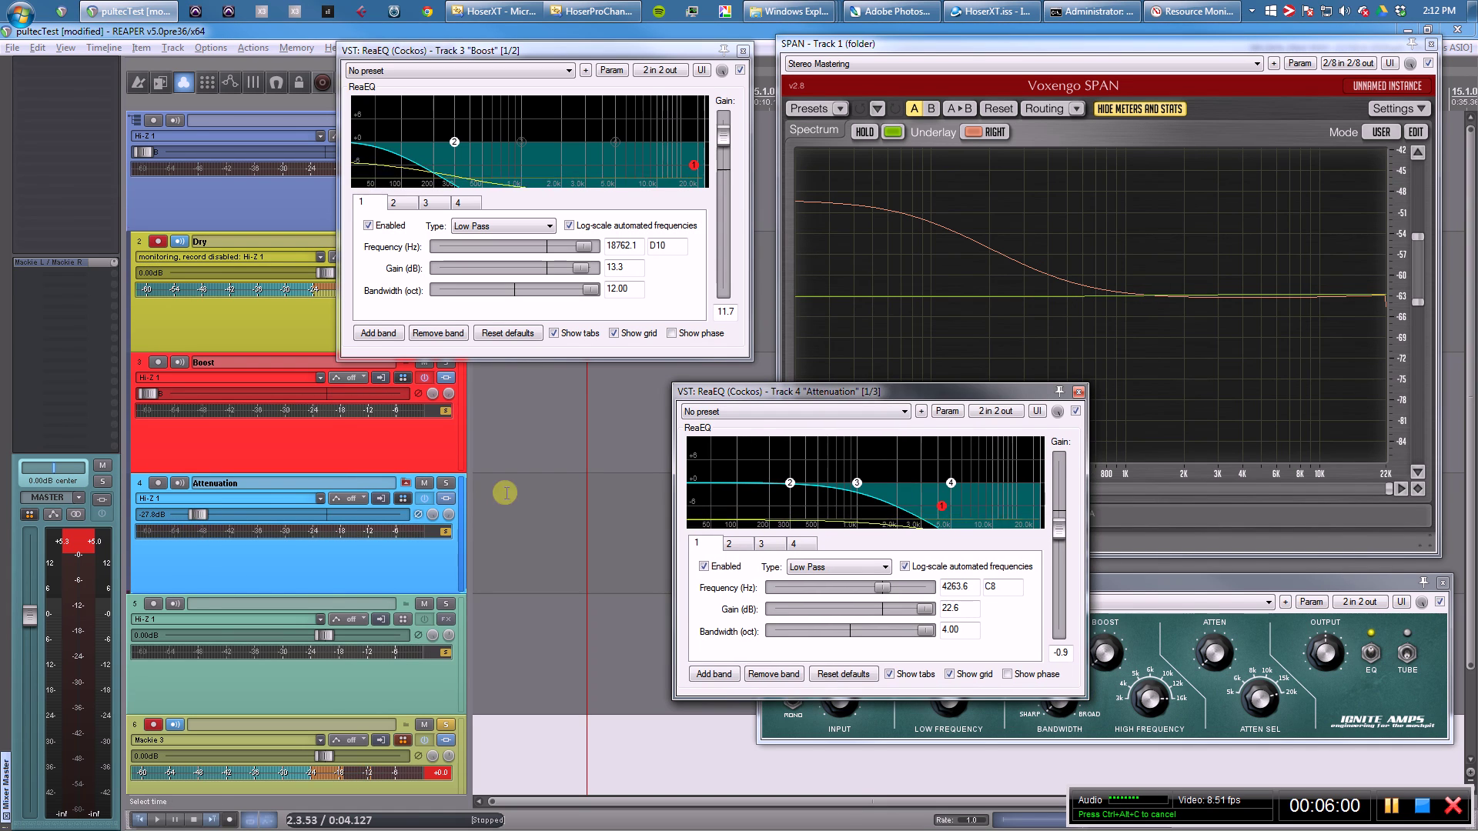
Invert the Attenuation track's phase, raise its level toward 0 dB, and lower PTEq-1a's boost
left_click(418, 514)
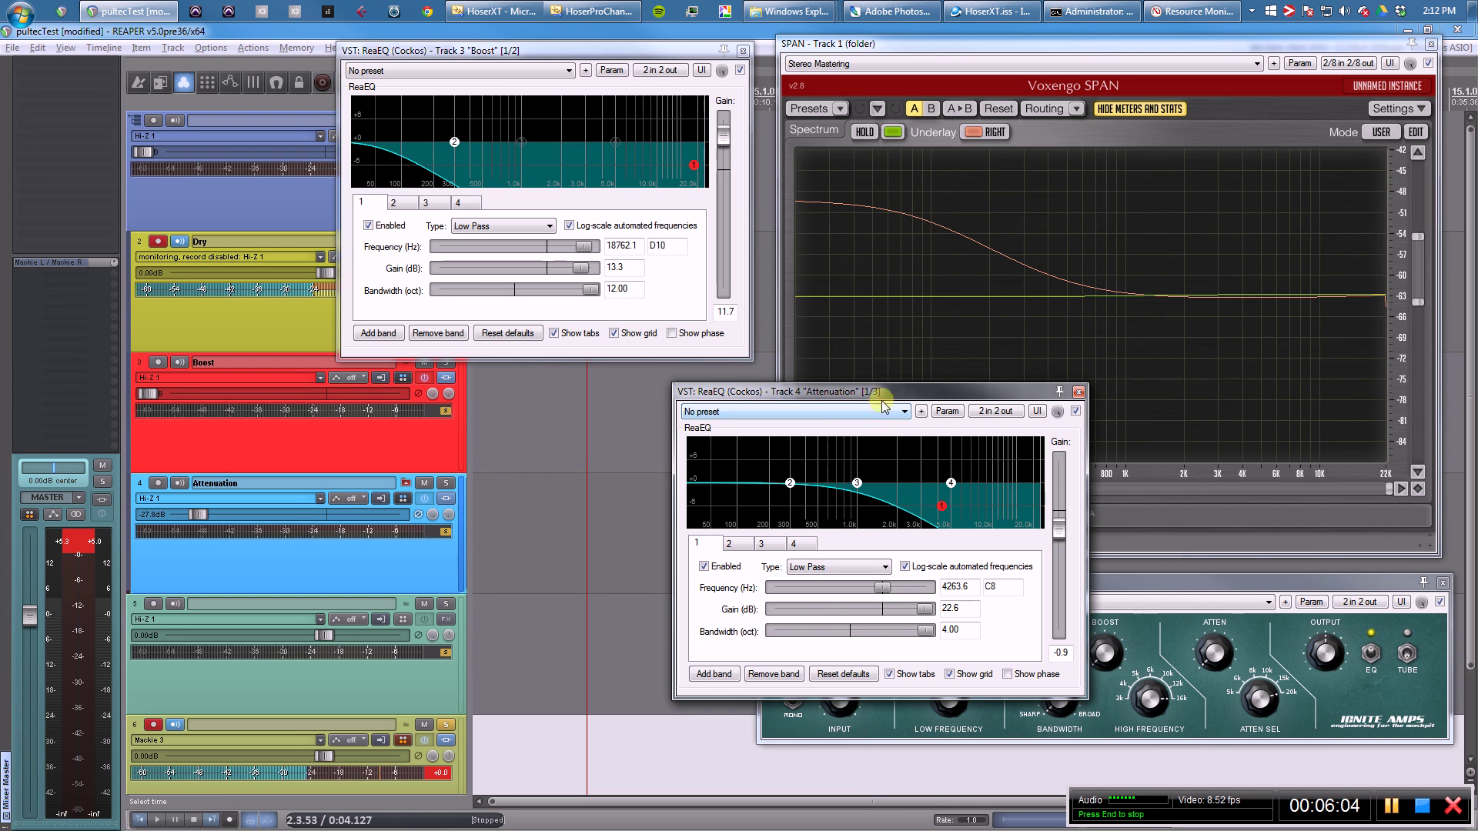
left_click_drag(883, 401, 548, 392)
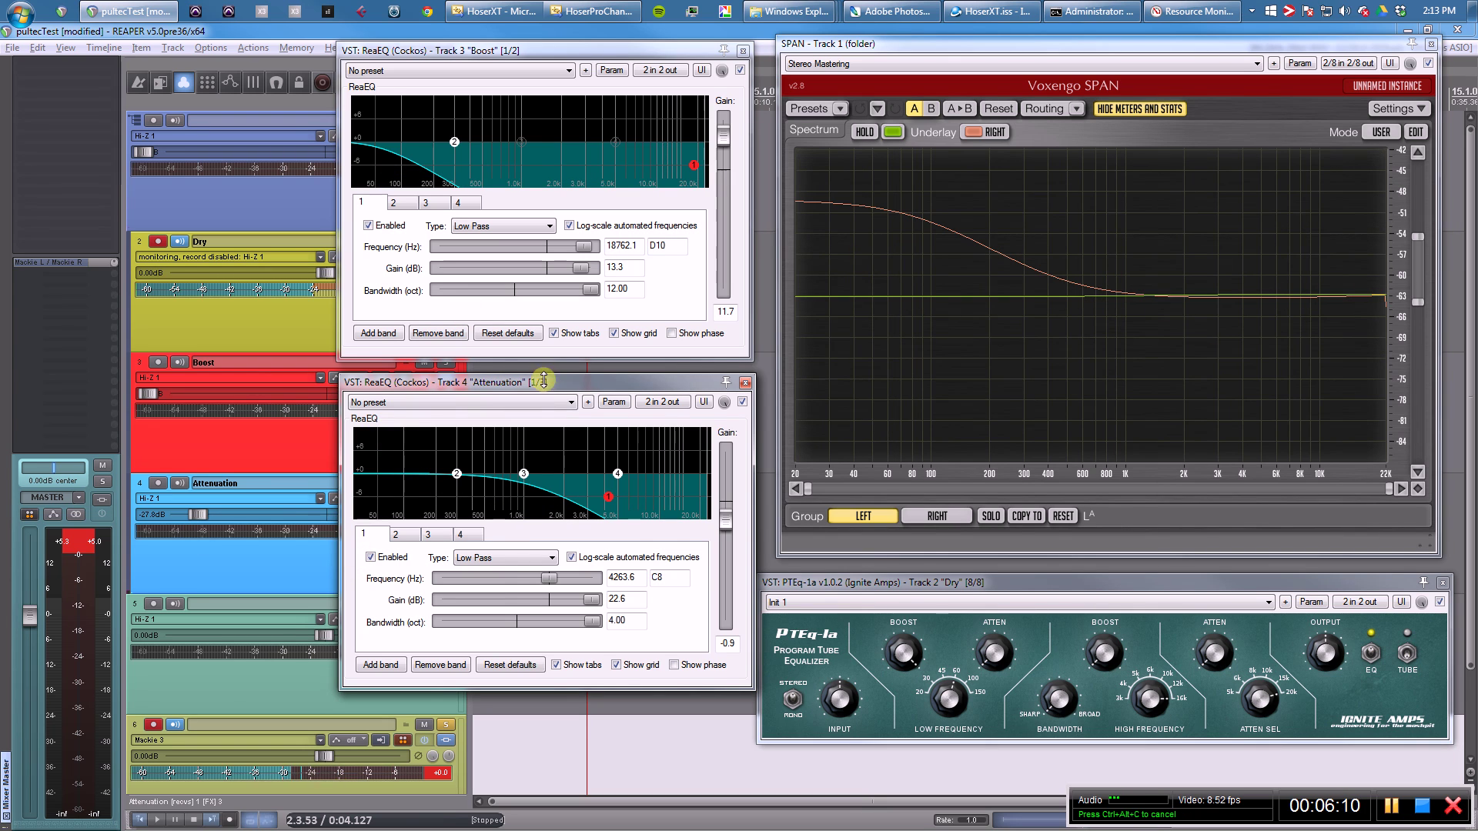
mouse_move(543, 380)
left_mouse_down()
mouse_move(693, 382)
mouse_move(552, 377)
left_mouse_up()
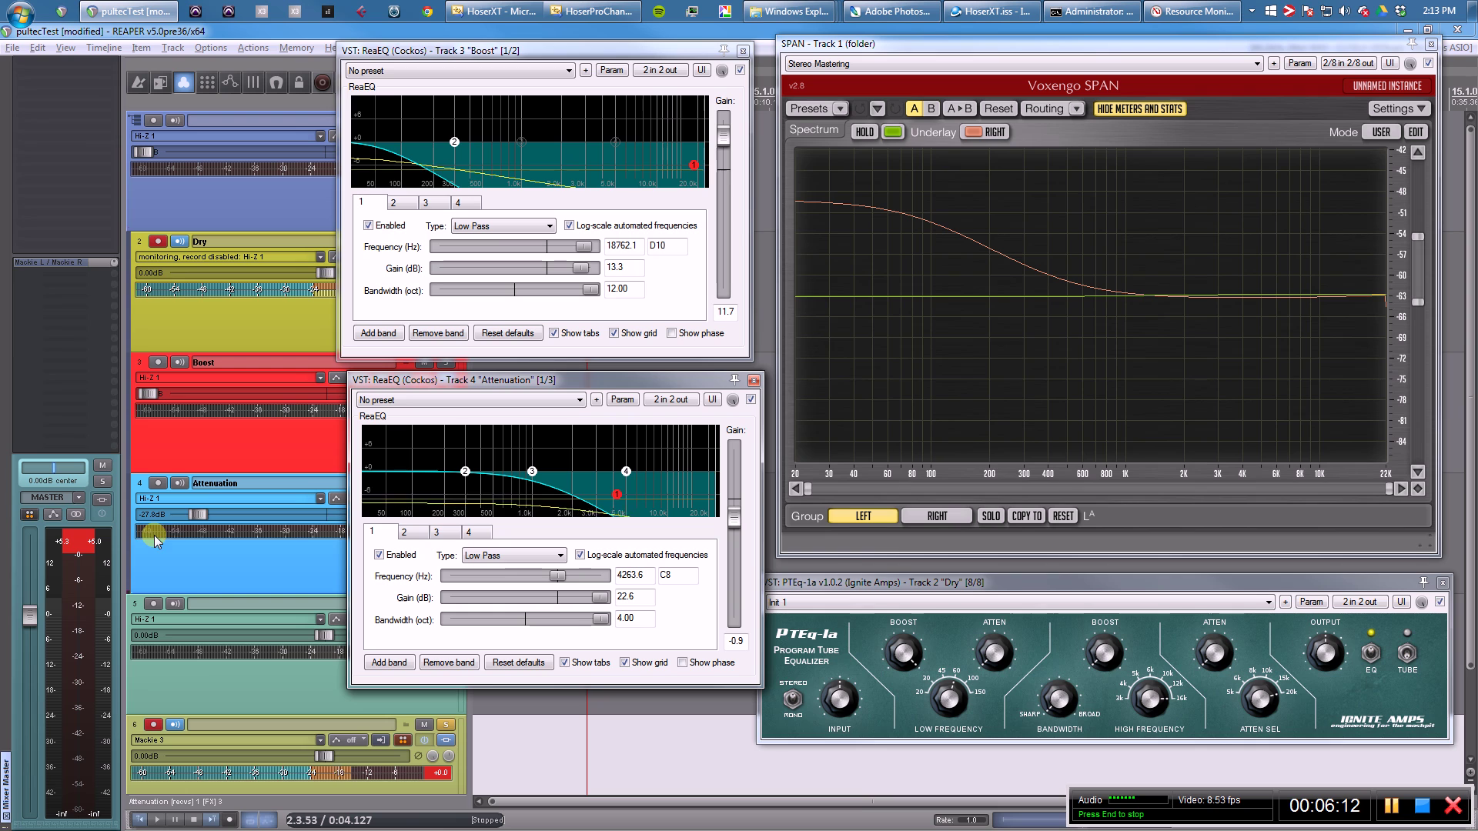
left_click_drag(194, 514, 271, 521)
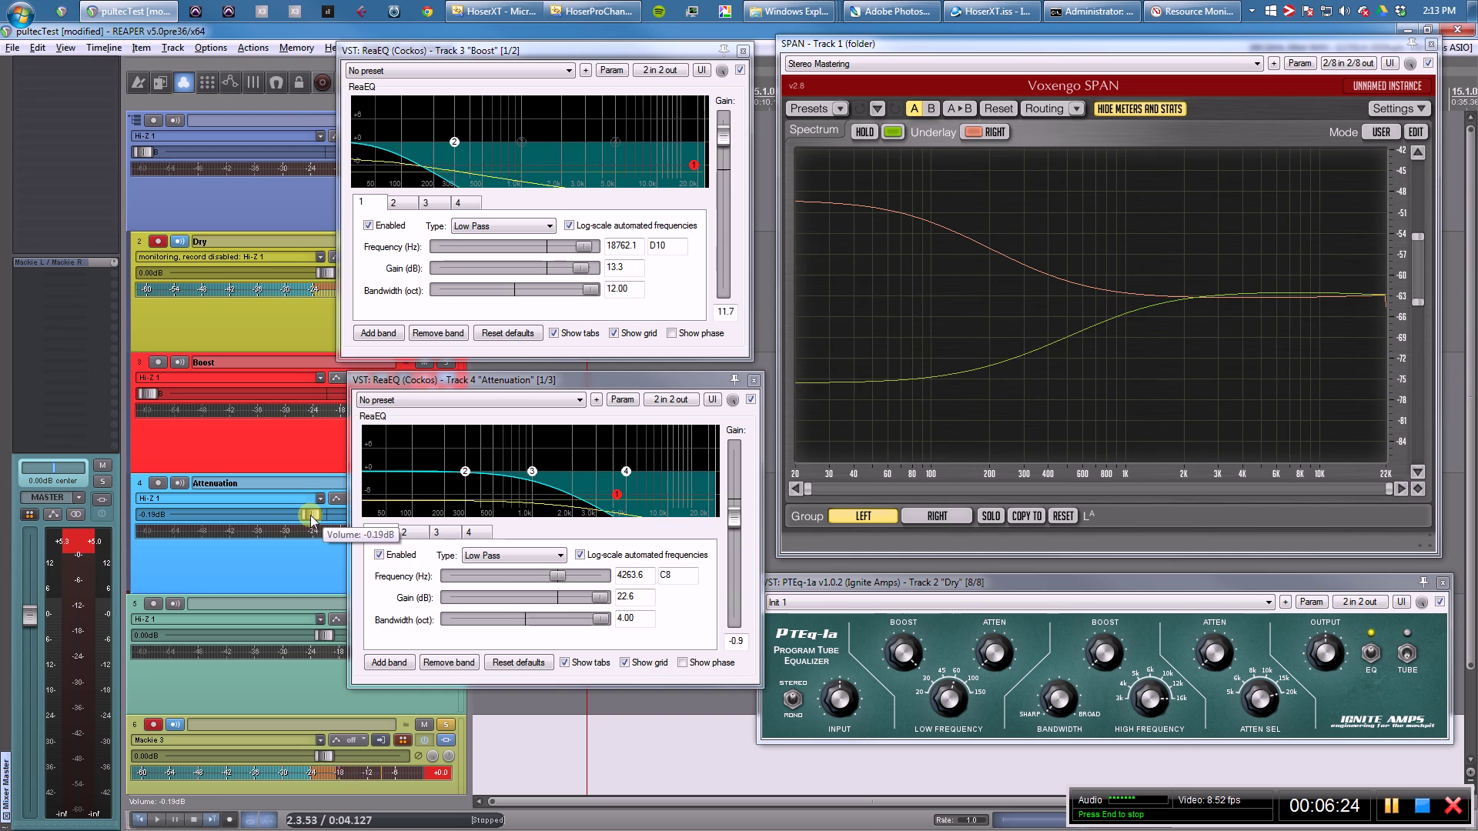
left_click_drag(916, 649, 909, 750)
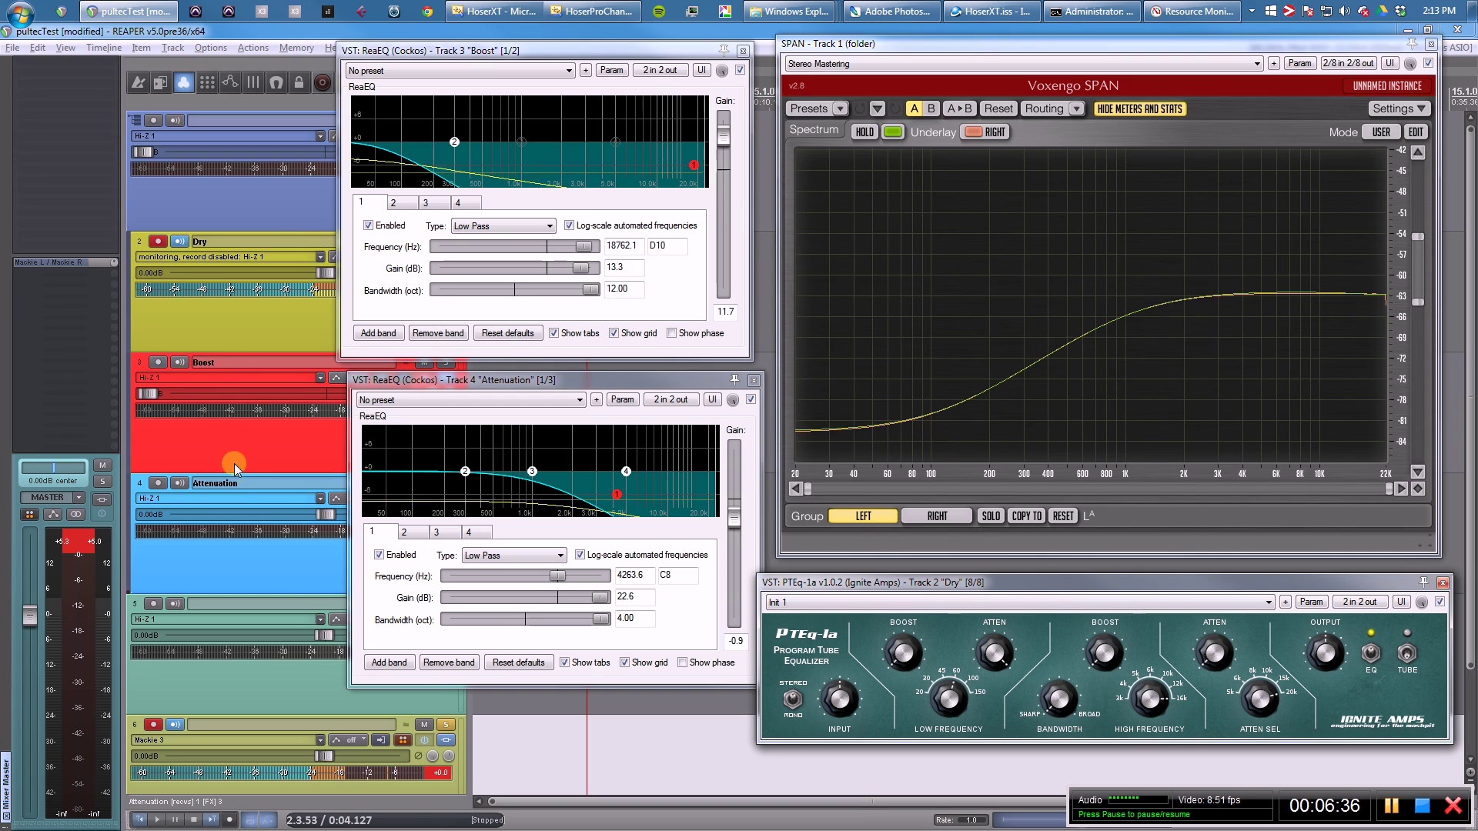
Reset the Boost track volume to 0 dB and nudge both ReaEQ windows into place
double_click(145, 394)
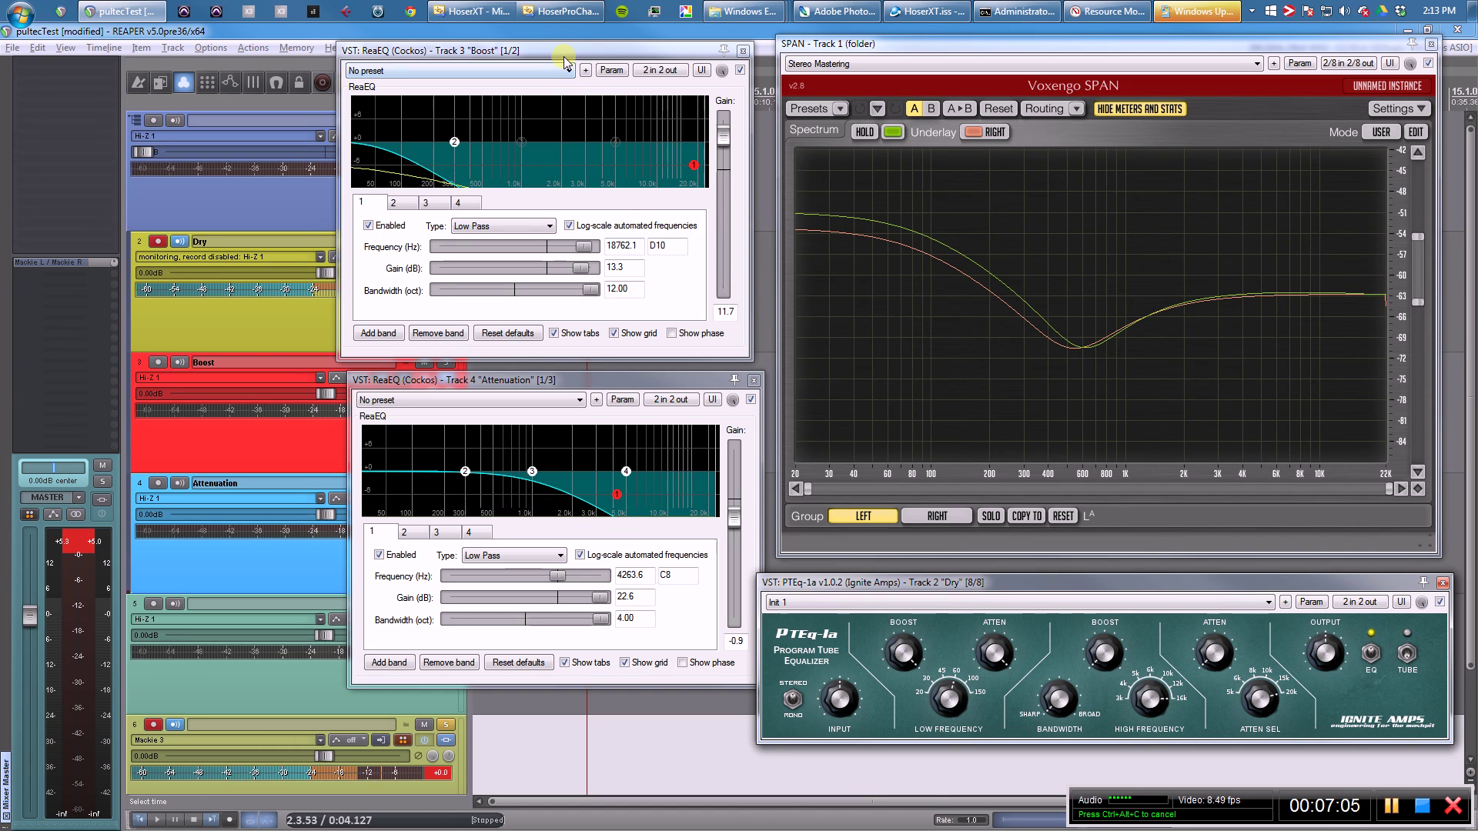
left_click_drag(564, 57, 574, 54)
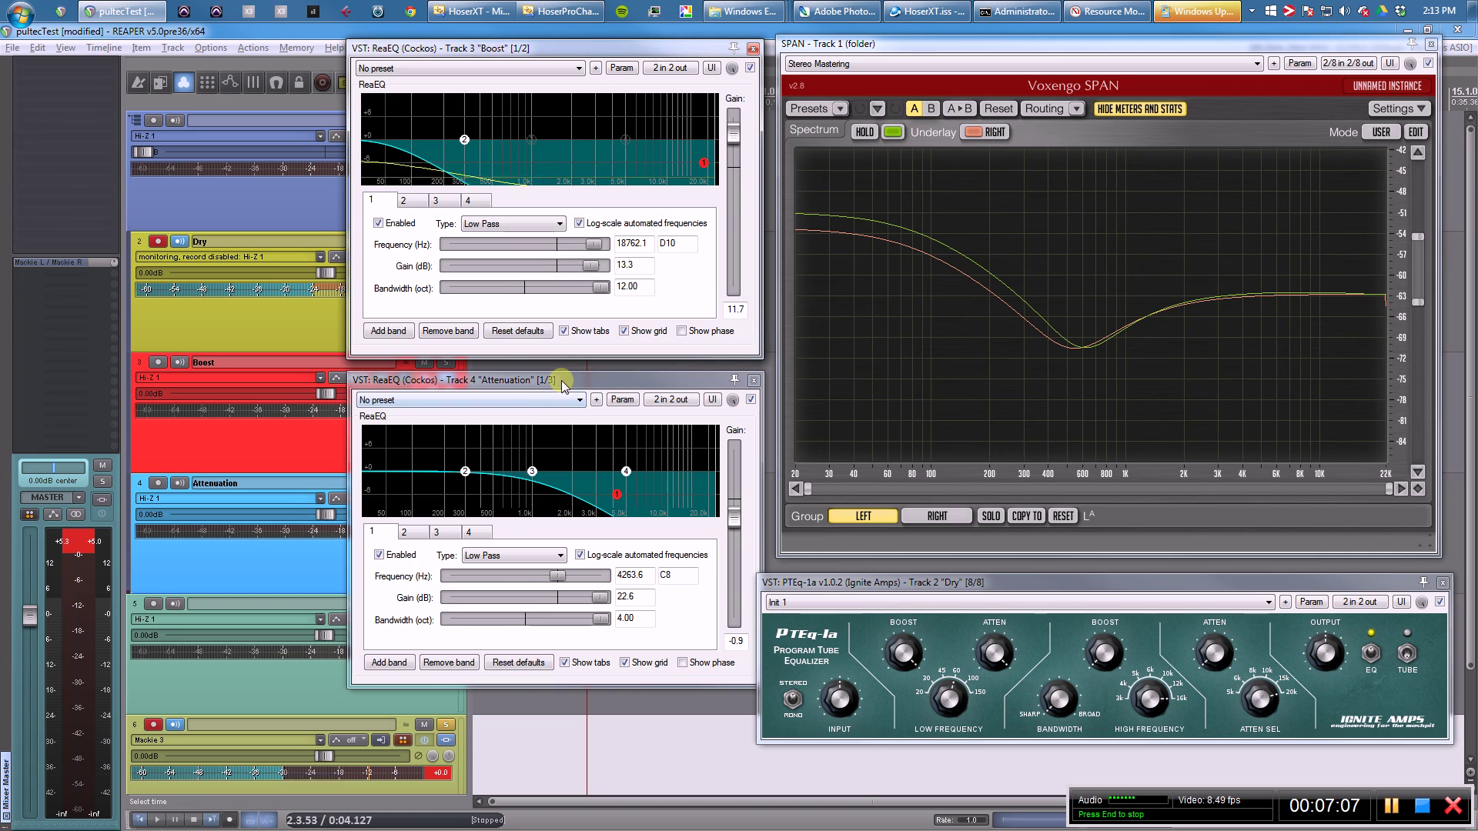
left_click_drag(563, 385, 564, 379)
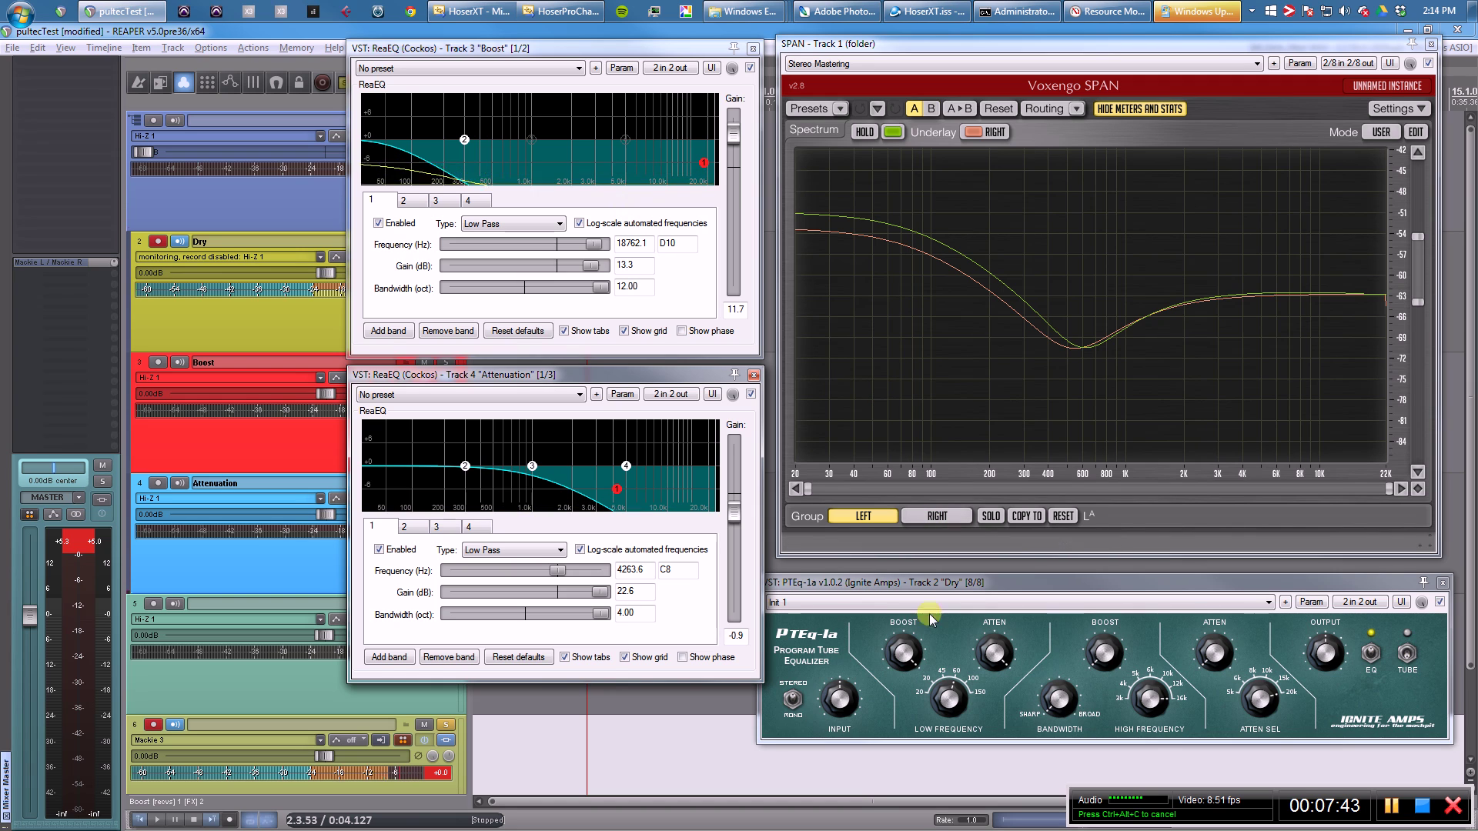
Bring the PTEq-1a window to the front
left_click(906, 682)
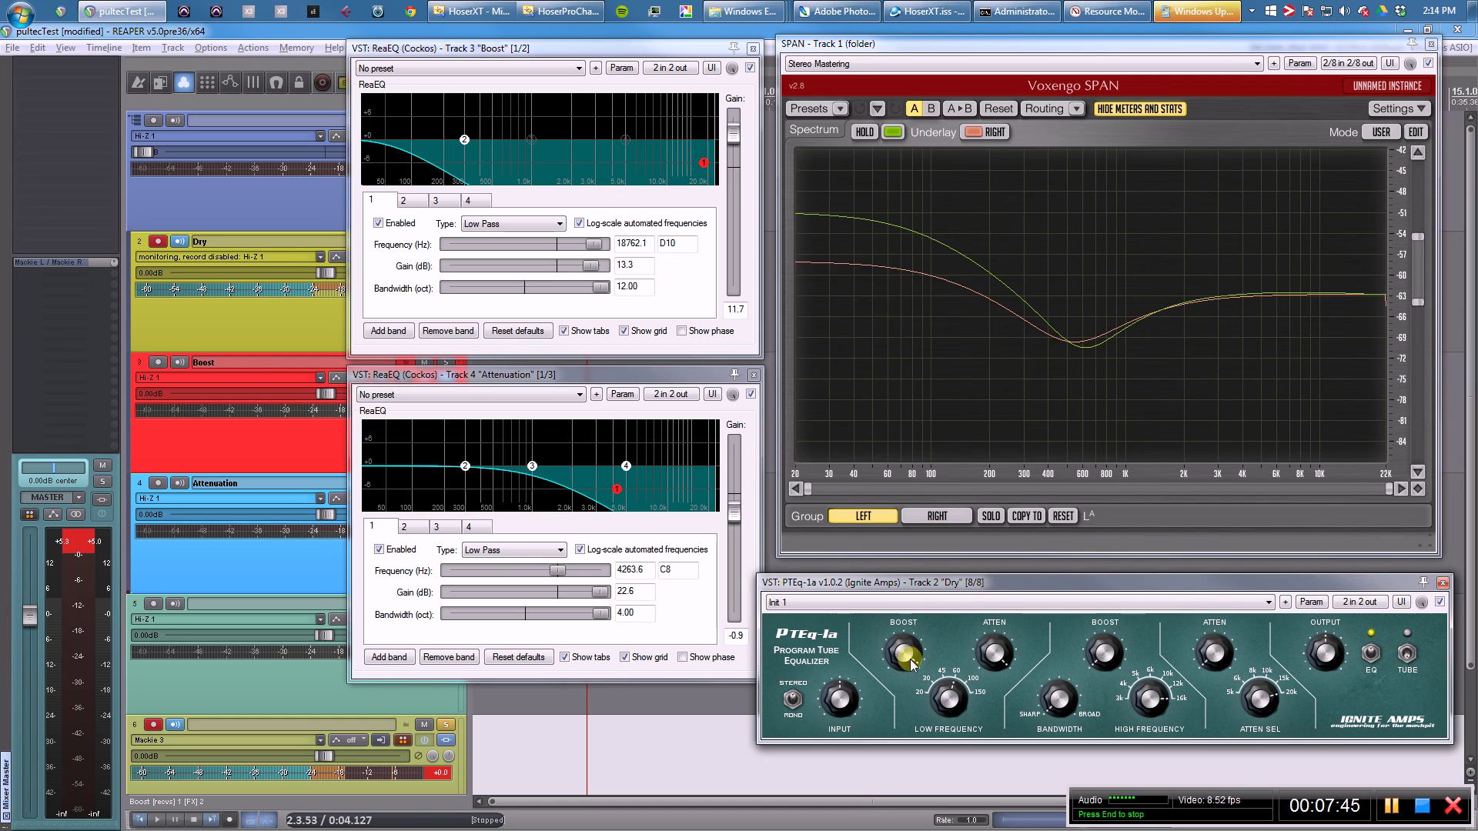